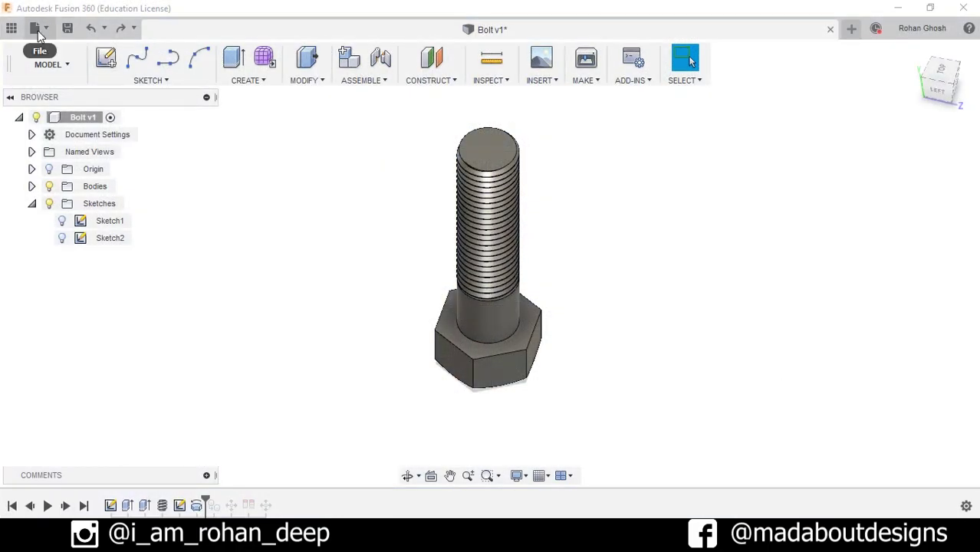
# Step: Start a new design and begin a sketch on the XZ ground plane
pyautogui.click(38, 29)
pyautogui.click(48, 51)
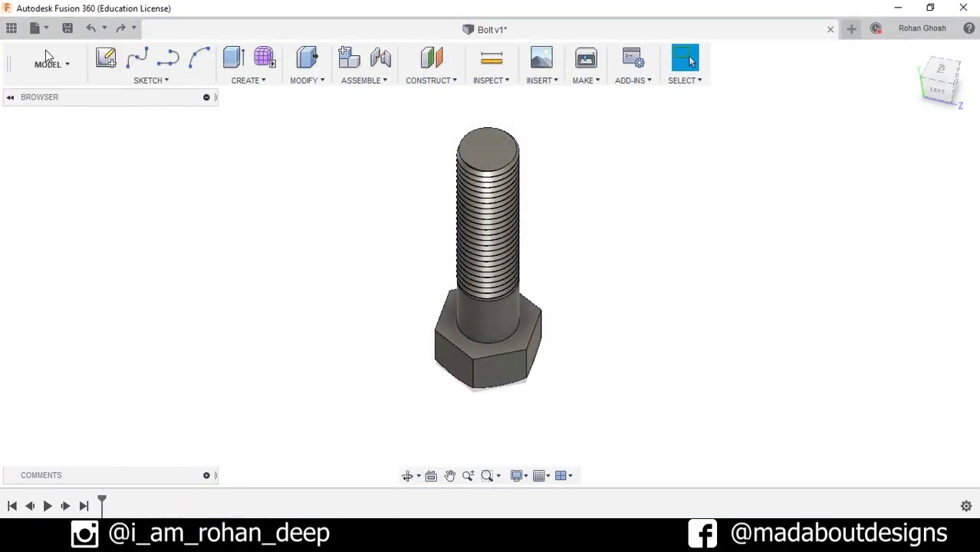
pyautogui.click(112, 60)
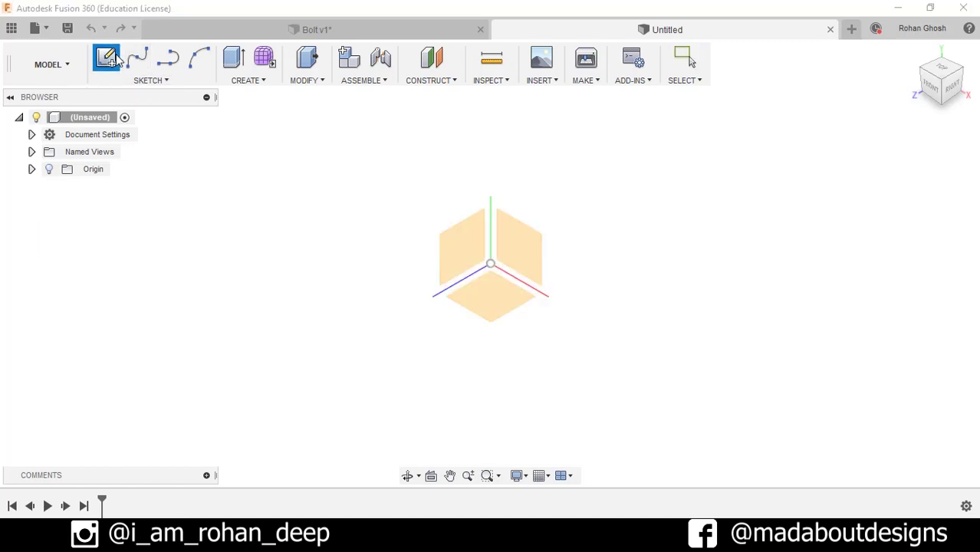
pyautogui.click(476, 282)
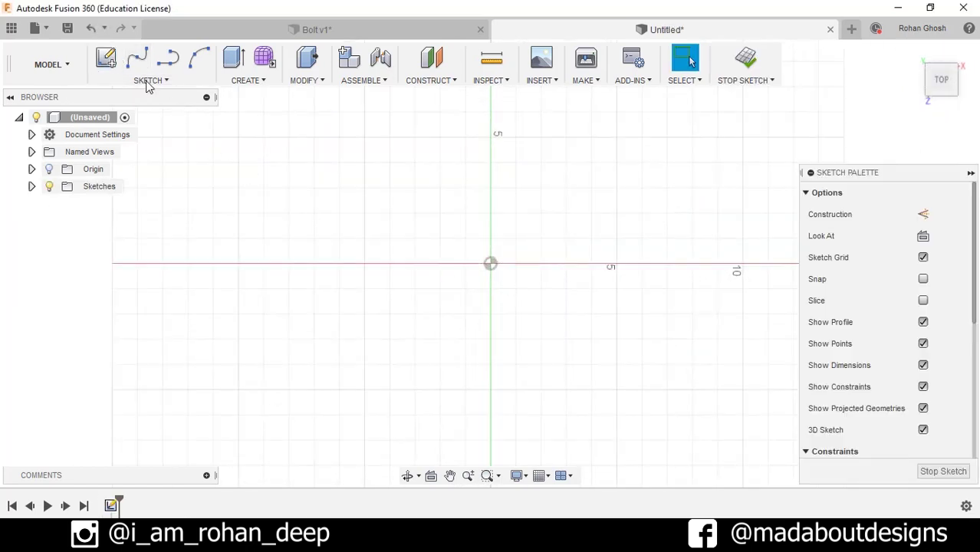
# Step: Draw a 6-sided polygon centred on the origin with radius 1.5
pyautogui.click(150, 80)
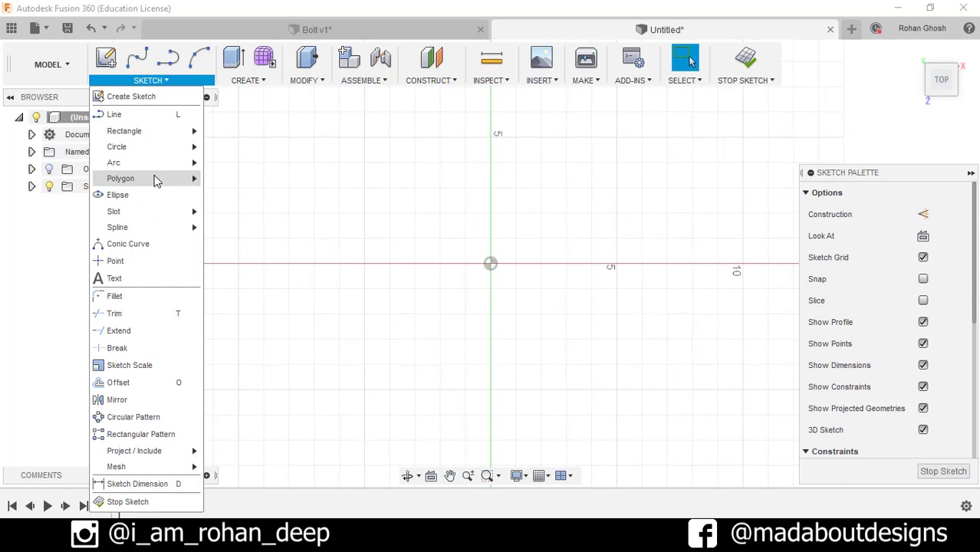
pyautogui.moveTo(156, 177)
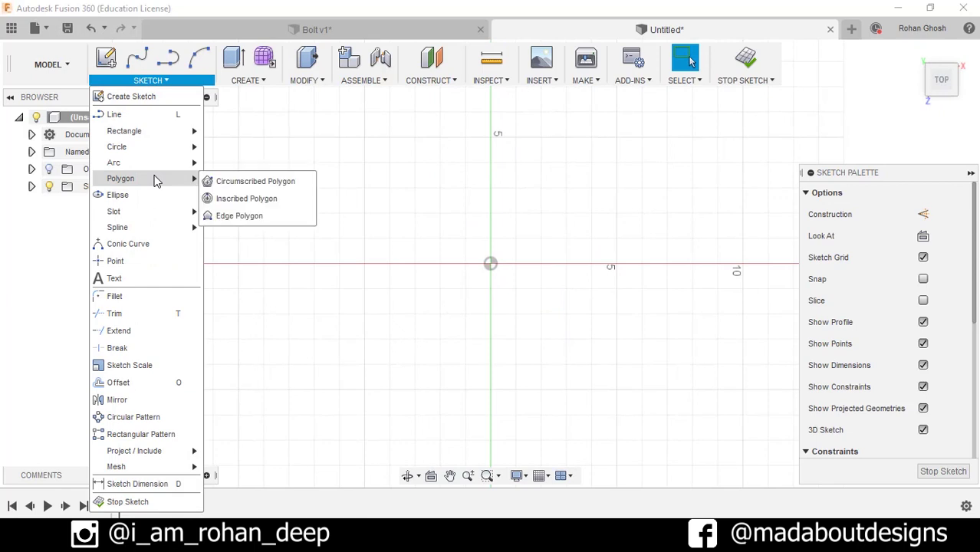
pyautogui.click(219, 185)
pyautogui.click(491, 264)
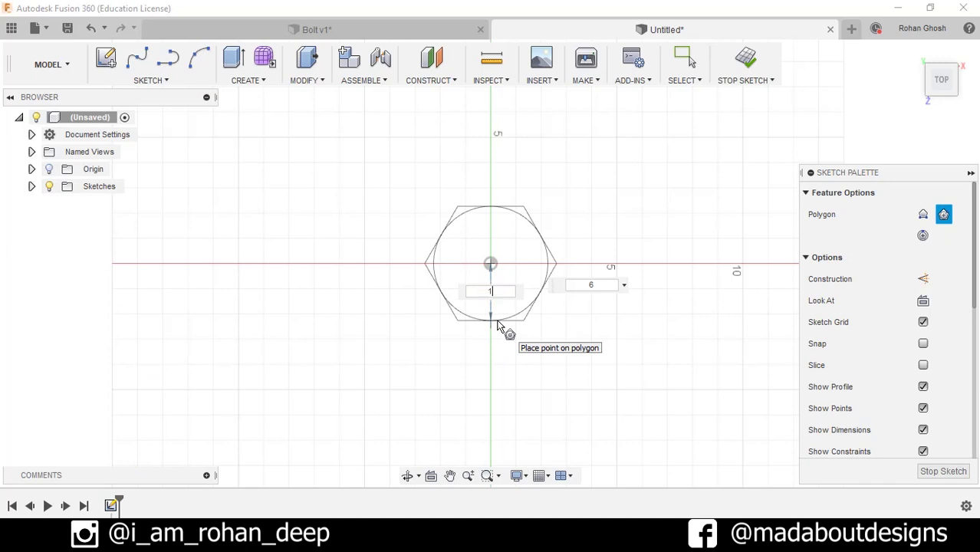
pyautogui.write('1.5')
pyautogui.press('Tab')
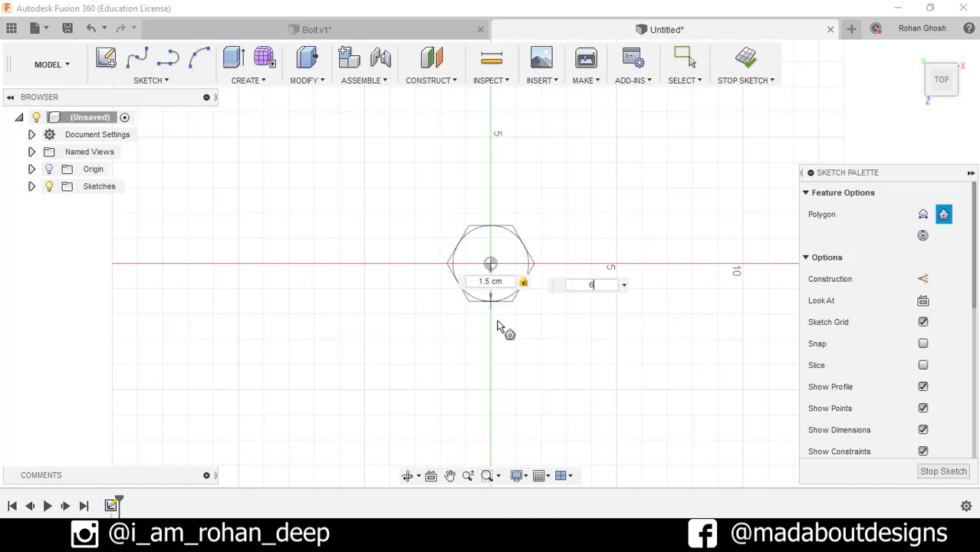
pyautogui.press('Return')
# Step: Add a centre-diameter circle of diameter 2 at the origin
pyautogui.scroll(2, 590, 180)
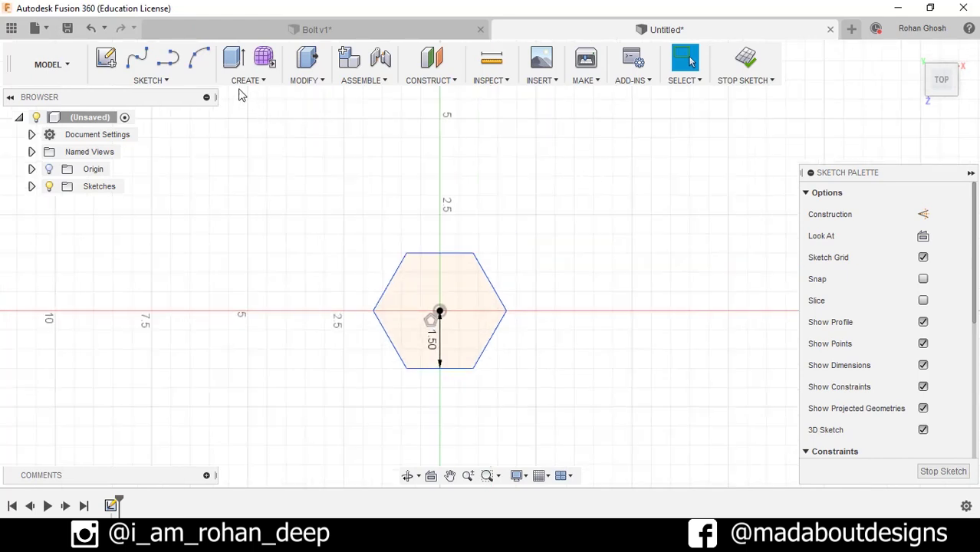
pyautogui.click(163, 80)
pyautogui.moveTo(157, 151)
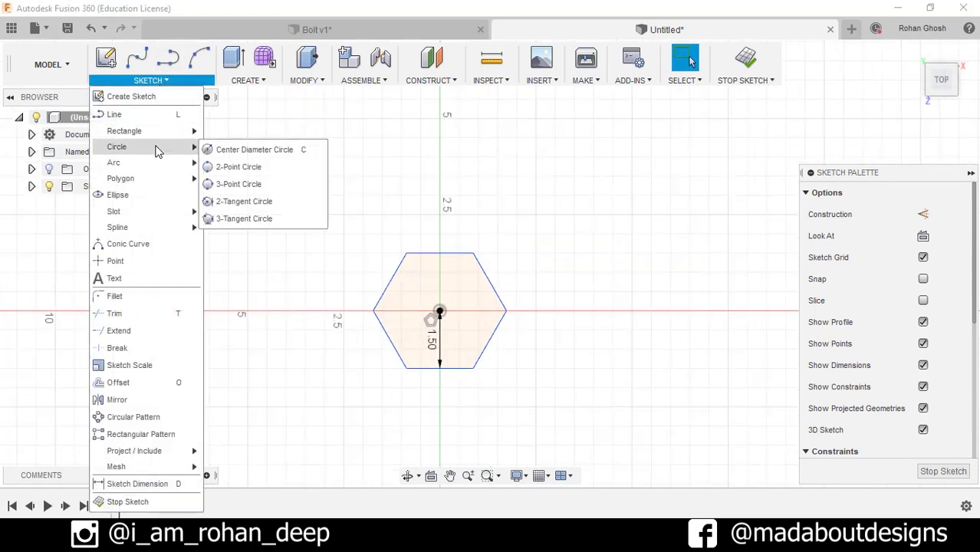
pyautogui.click(293, 149)
pyautogui.scroll(2, 452, 339)
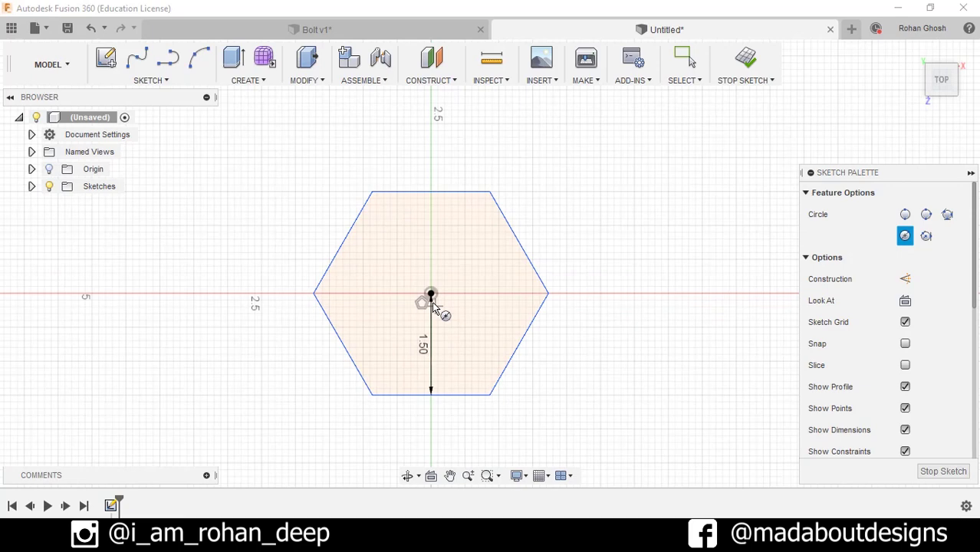
pyautogui.click(431, 293)
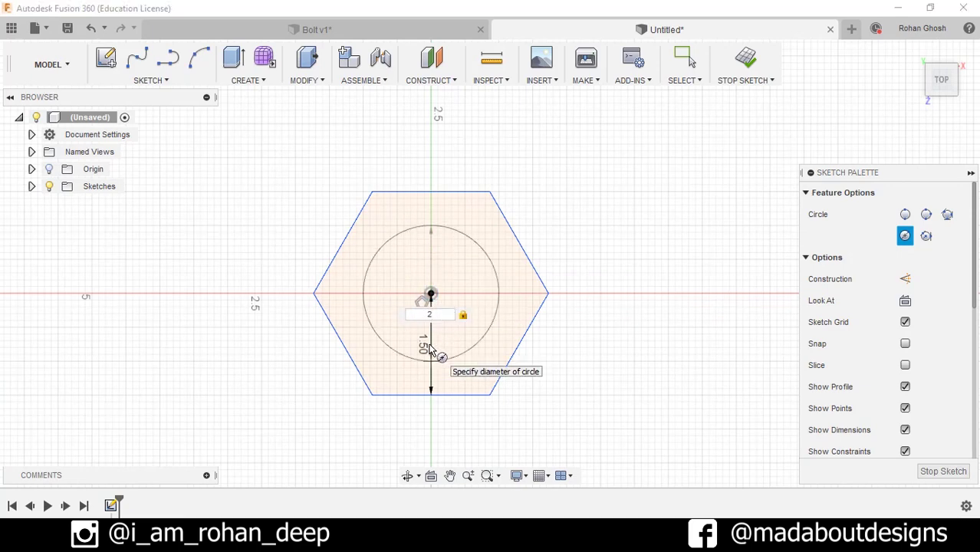
pyautogui.press('Return')
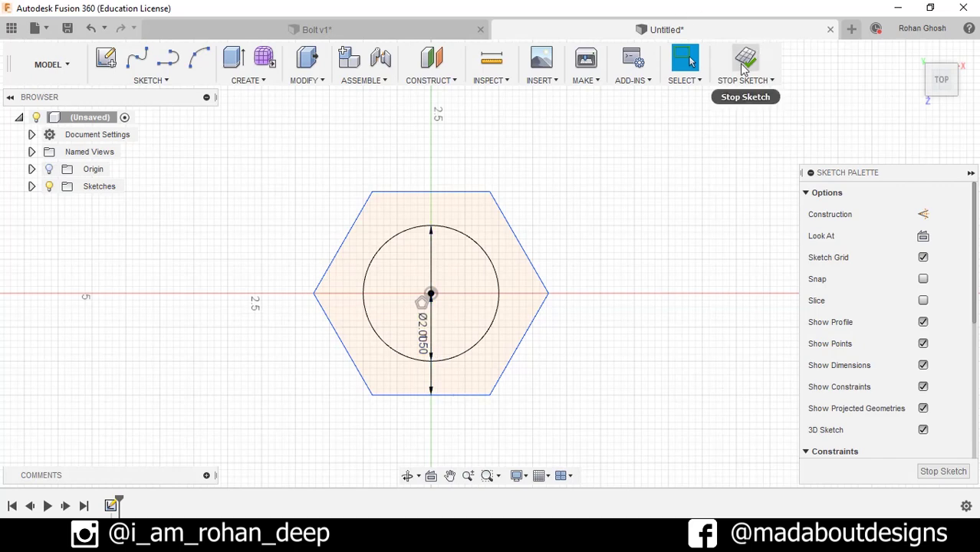
# Step: Finish the sketch and extrude the hexagon and circle profiles 1.5 cm downward as a new body
pyautogui.click(744, 72)
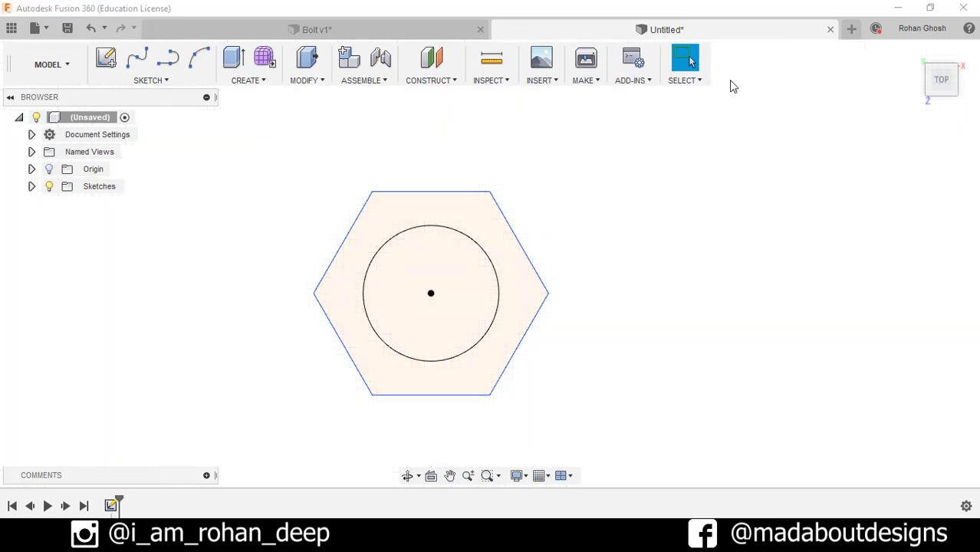
pyautogui.click(257, 84)
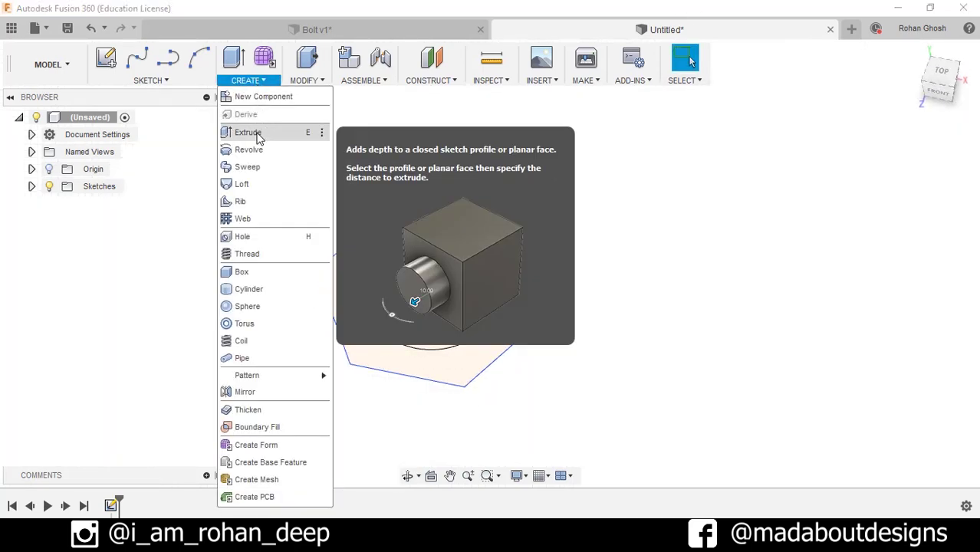
pyautogui.click(258, 135)
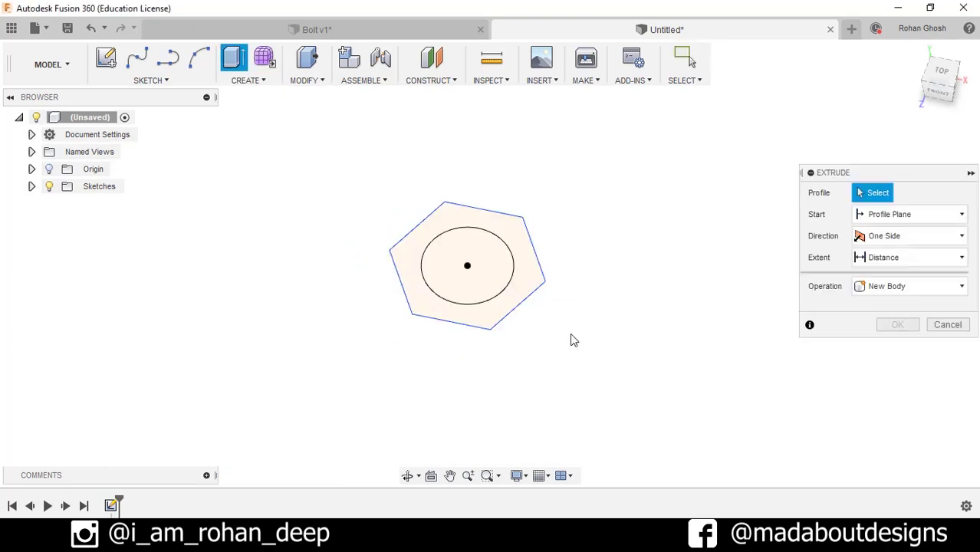
pyautogui.click(396, 168)
pyautogui.click(463, 258)
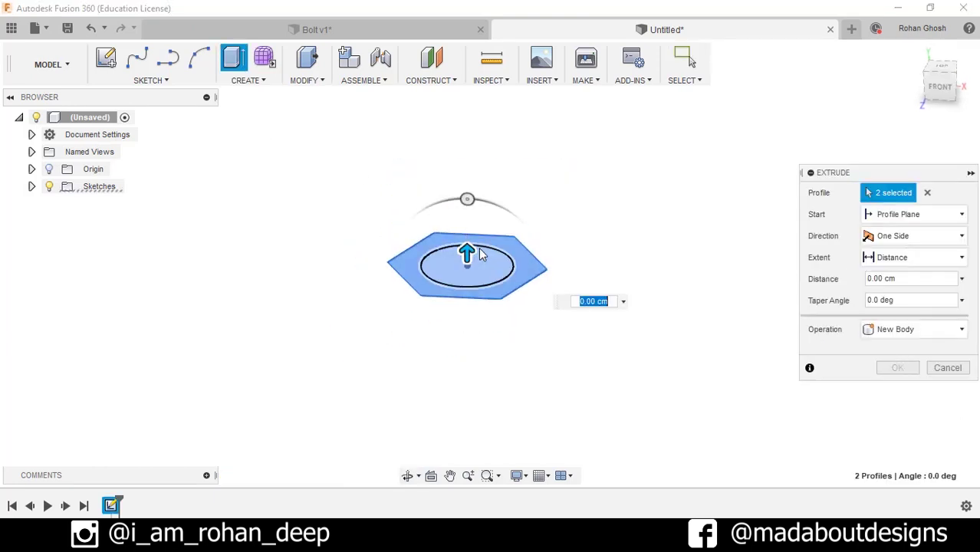
pyautogui.moveTo(468, 247); pyautogui.dragTo(468, 311)
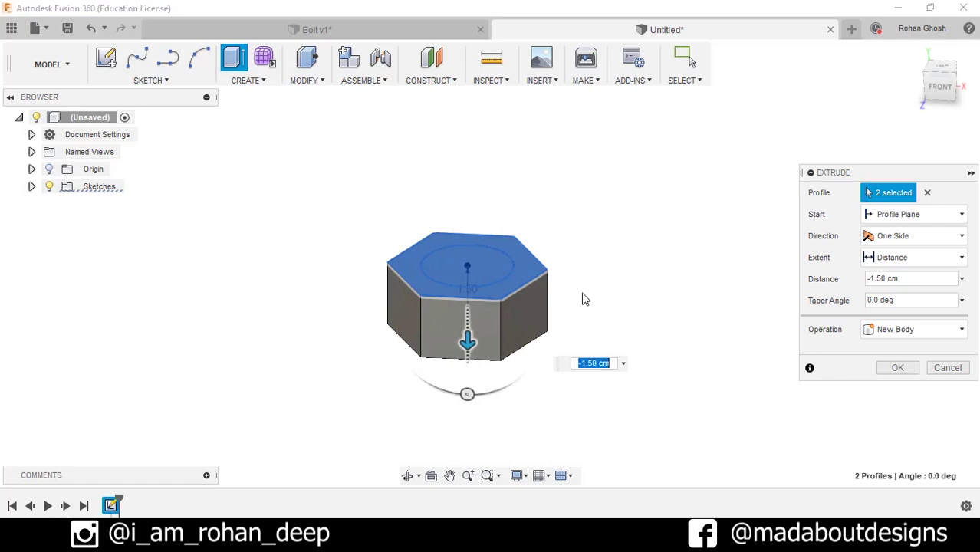
pyautogui.click(896, 368)
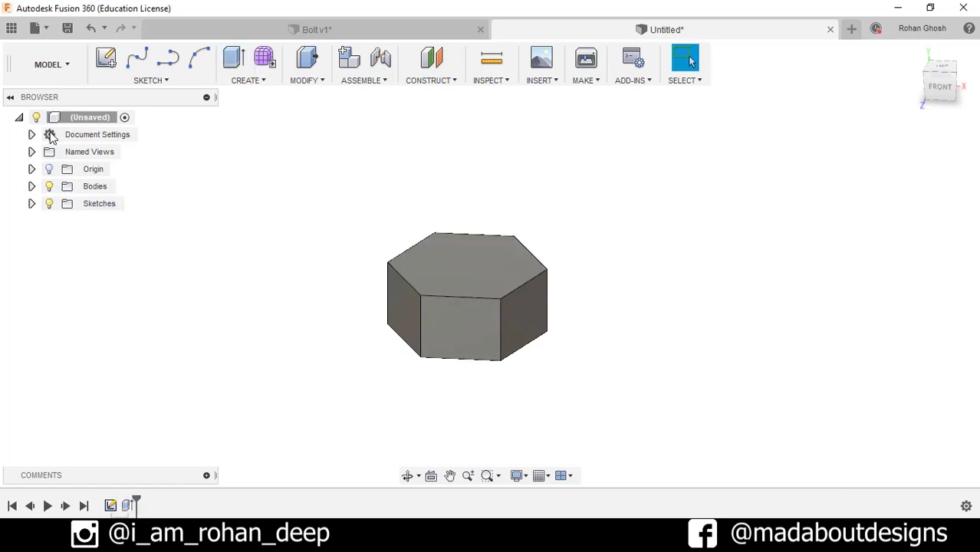
# Step: Show Sketch1 and extrude the circle 8 cm upward, joined to the head, as the shank
pyautogui.click(32, 204)
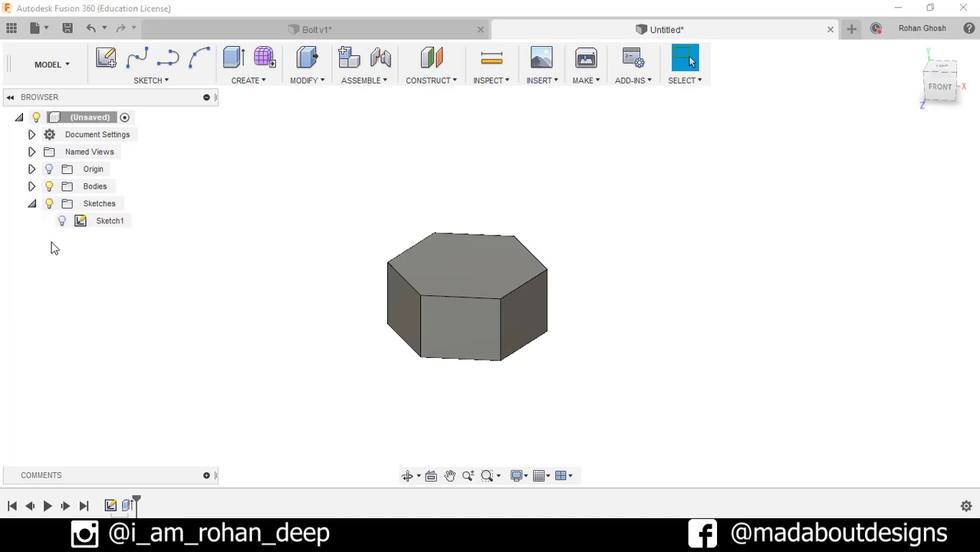
pyautogui.click(62, 221)
pyautogui.keyDown('shift'); pyautogui.moveTo(194, 256); pyautogui.dragTo(184, 264, button='middle'); pyautogui.keyUp('shift')
pyautogui.click(247, 80)
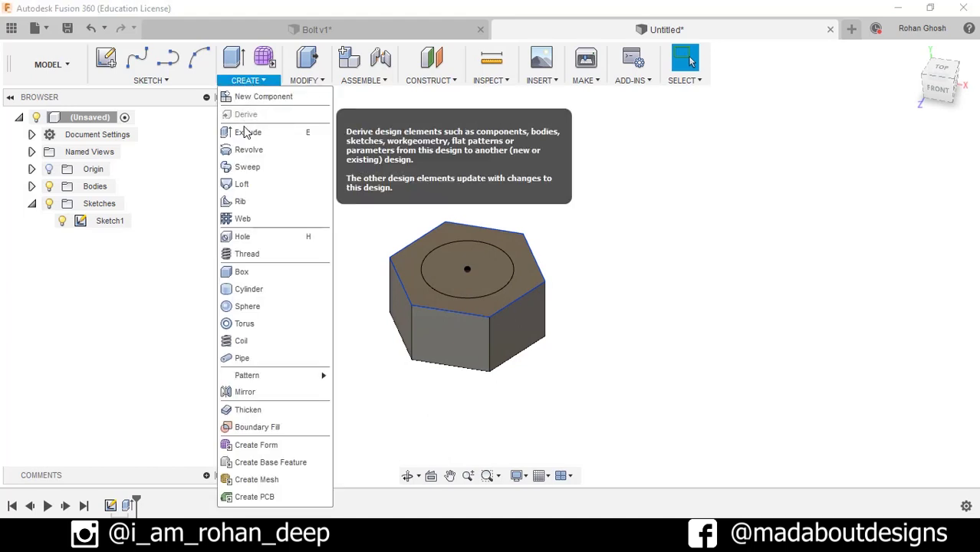
pyautogui.press('e')
pyautogui.click(486, 261)
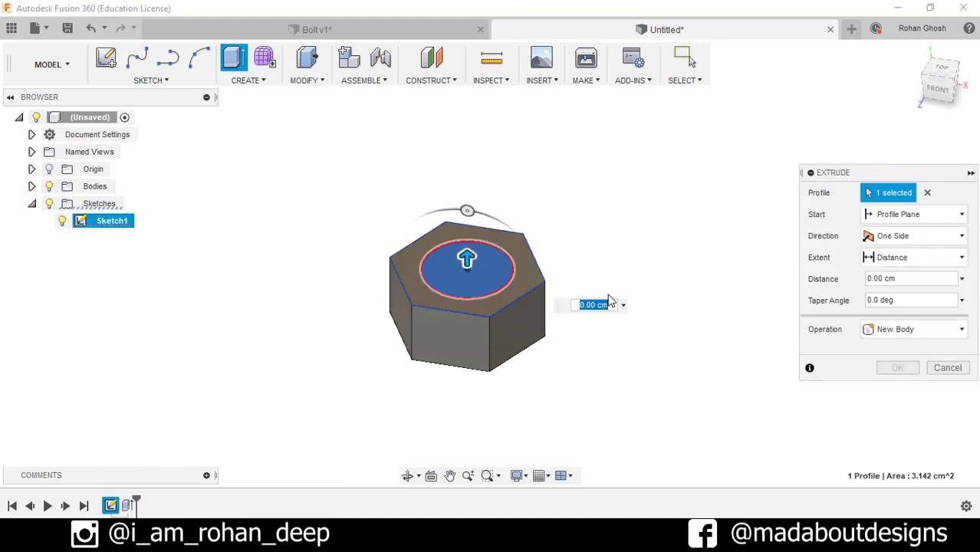
pyautogui.scroll(-2, 537, 282)
pyautogui.moveTo(519, 270); pyautogui.dragTo(510, 163)
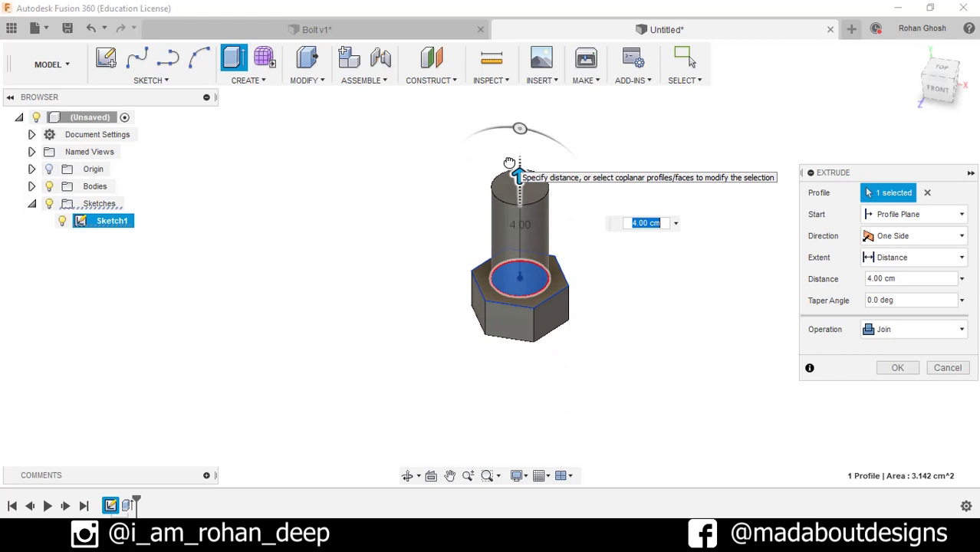
pyautogui.press('Return')
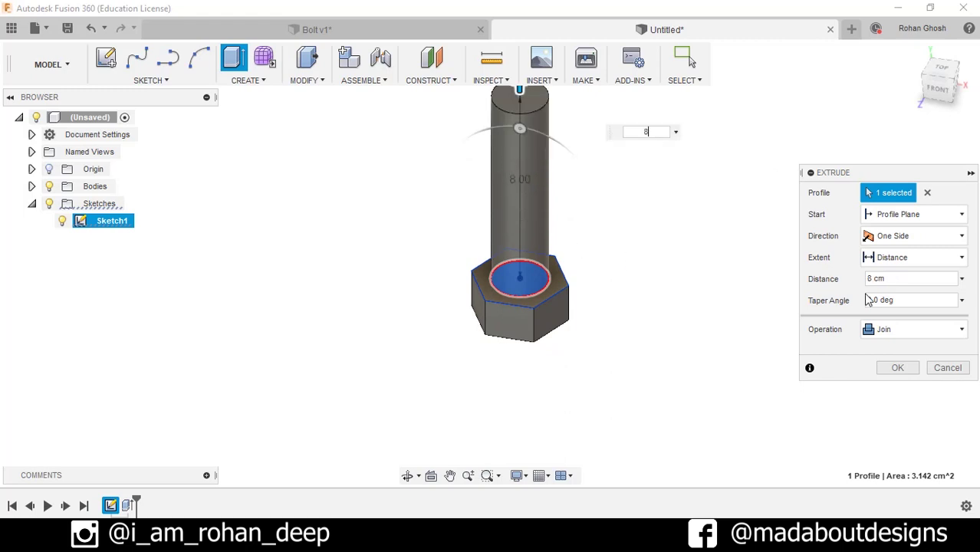
pyautogui.click(884, 333)
pyautogui.click(872, 350)
pyautogui.click(898, 369)
# Step: Hide Sketch1 and recentre the view on the bolt
pyautogui.moveTo(751, 341); pyautogui.dragTo(586, 383, button='middle')
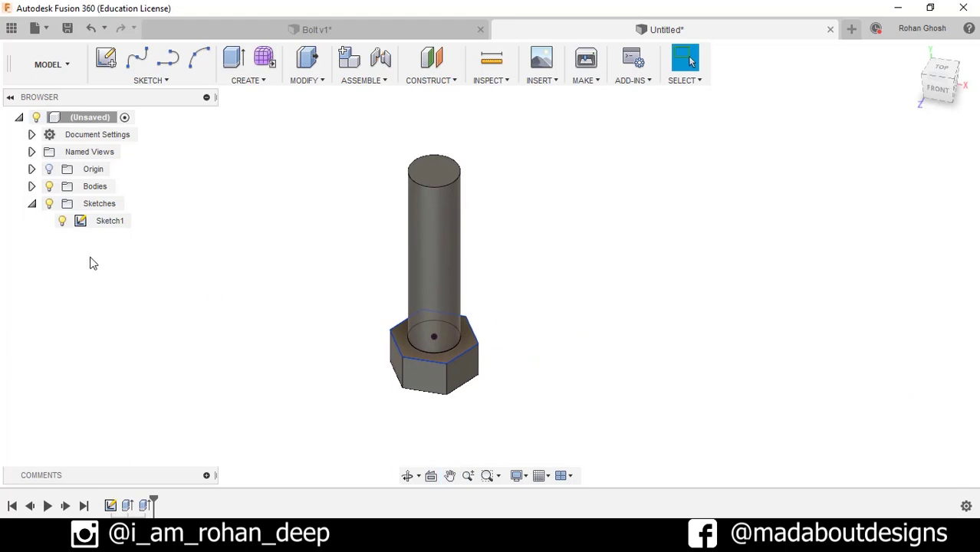
pyautogui.click(66, 224)
pyautogui.click(63, 221)
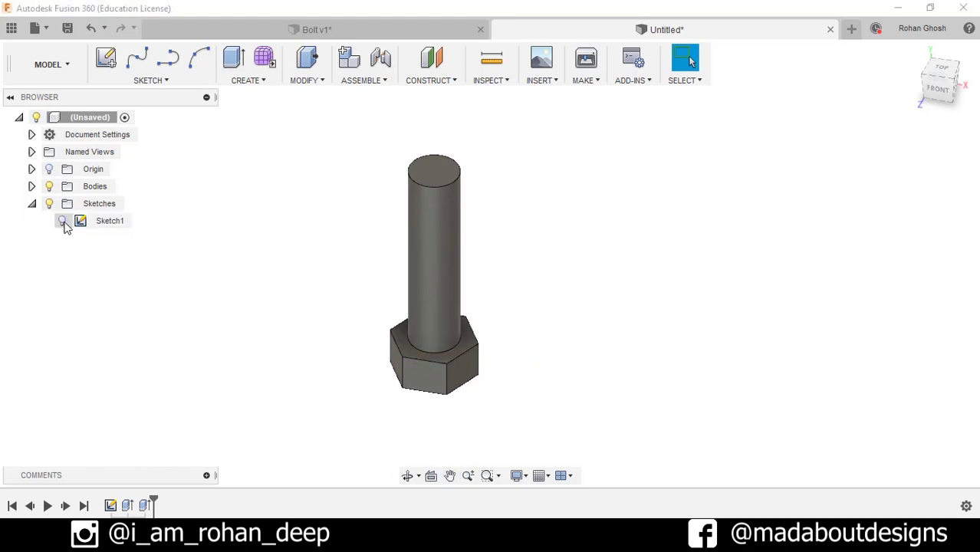
pyautogui.moveTo(279, 257); pyautogui.dragTo(246, 263, button='middle')
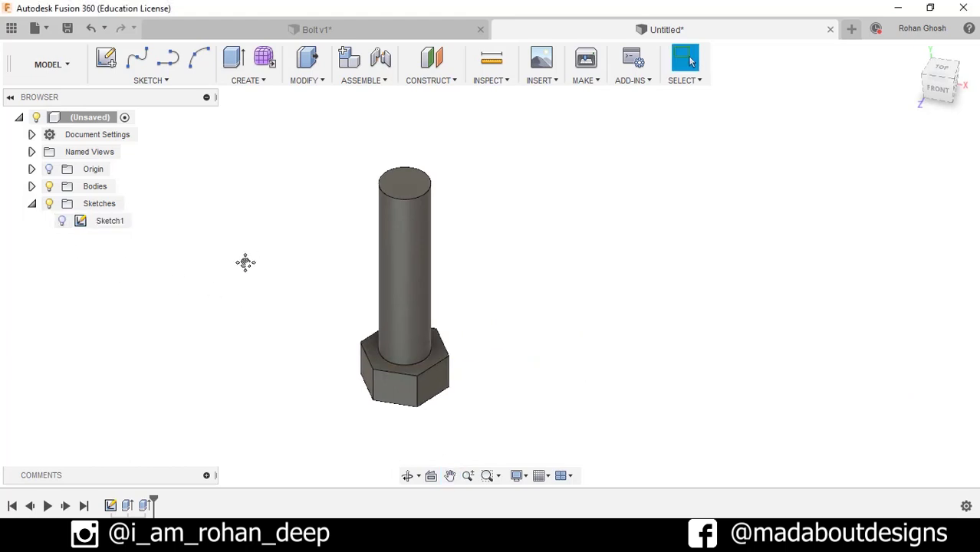
# Step: Add a thread to the shank face with Full Length off and length 6 cm
pyautogui.click(249, 88)
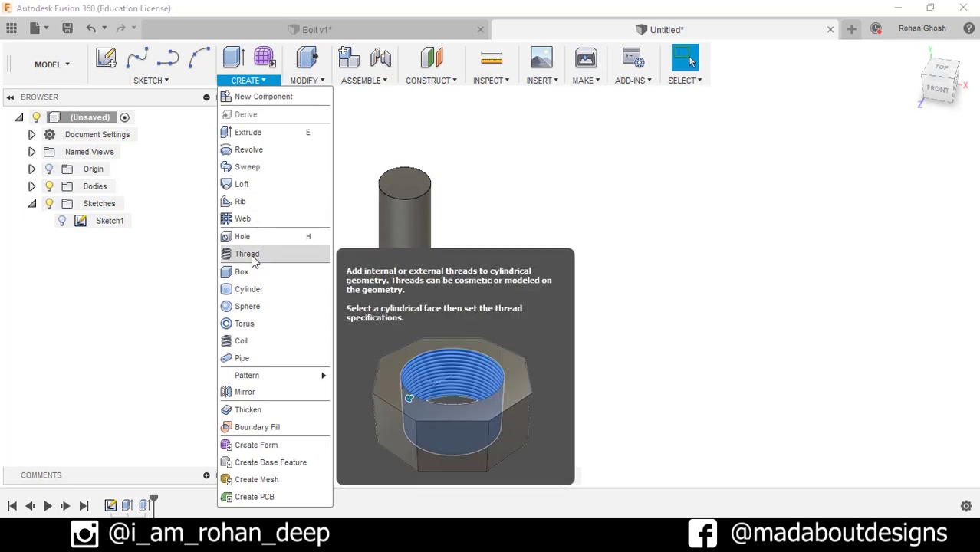
pyautogui.click(251, 254)
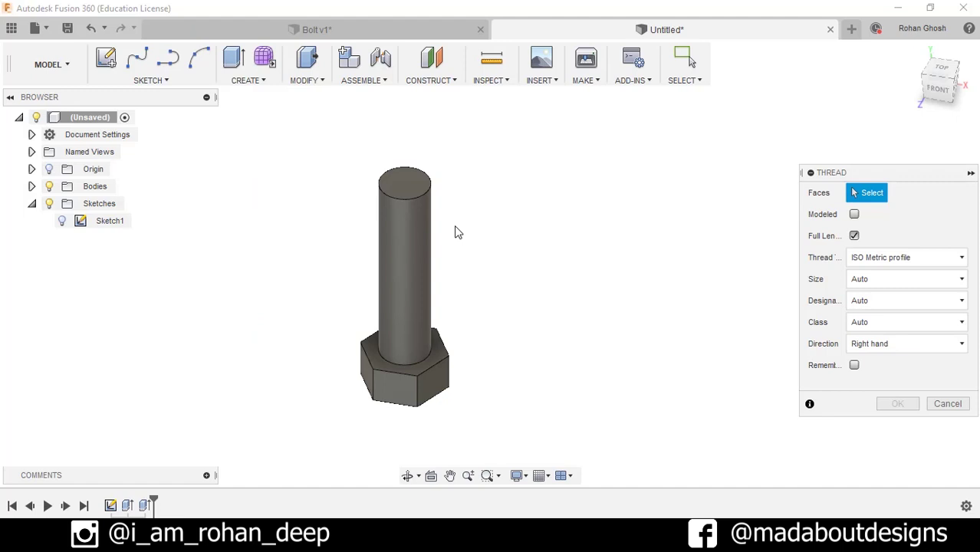
pyautogui.click(417, 224)
pyautogui.moveTo(566, 267); pyautogui.dragTo(634, 226, button='middle')
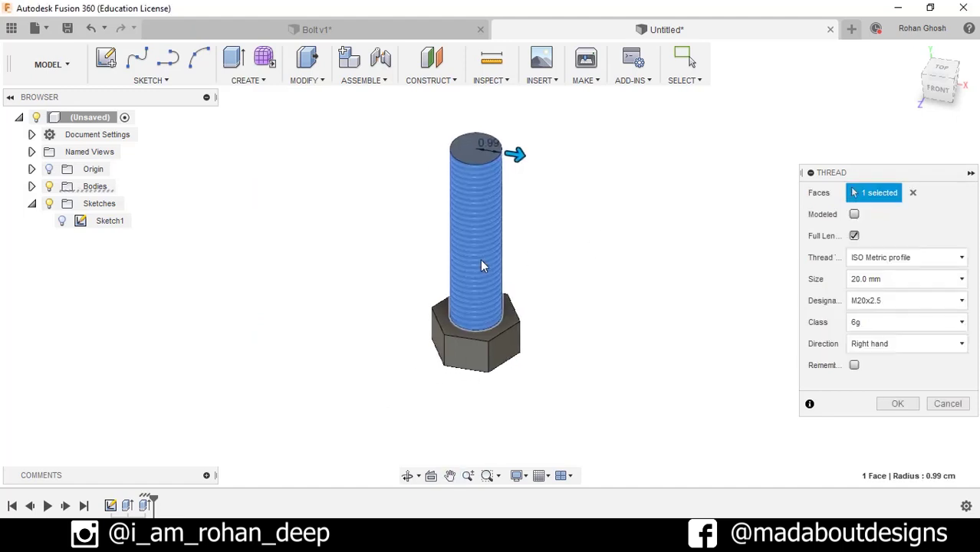
pyautogui.click(854, 237)
pyautogui.moveTo(542, 270); pyautogui.dragTo(557, 253, button='middle')
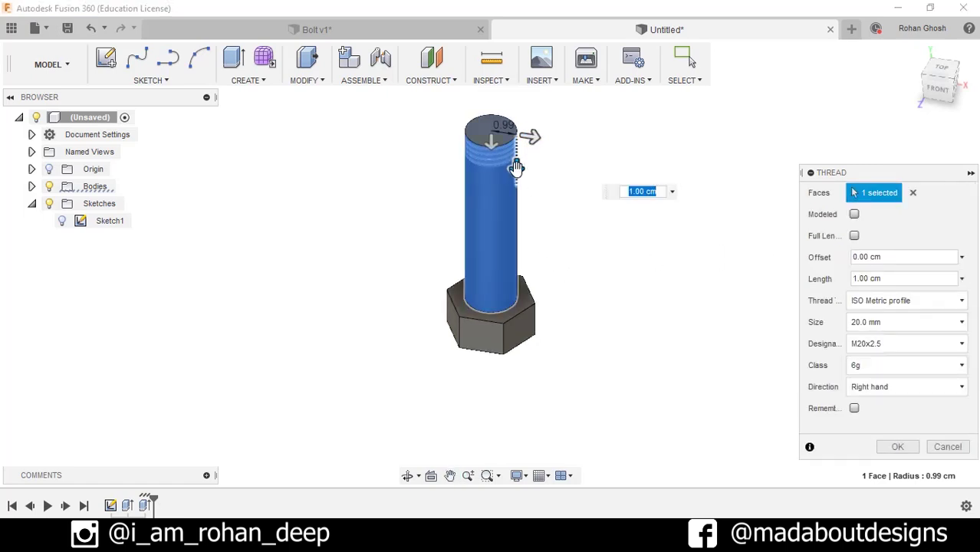
pyautogui.moveTo(516, 168); pyautogui.dragTo(516, 209)
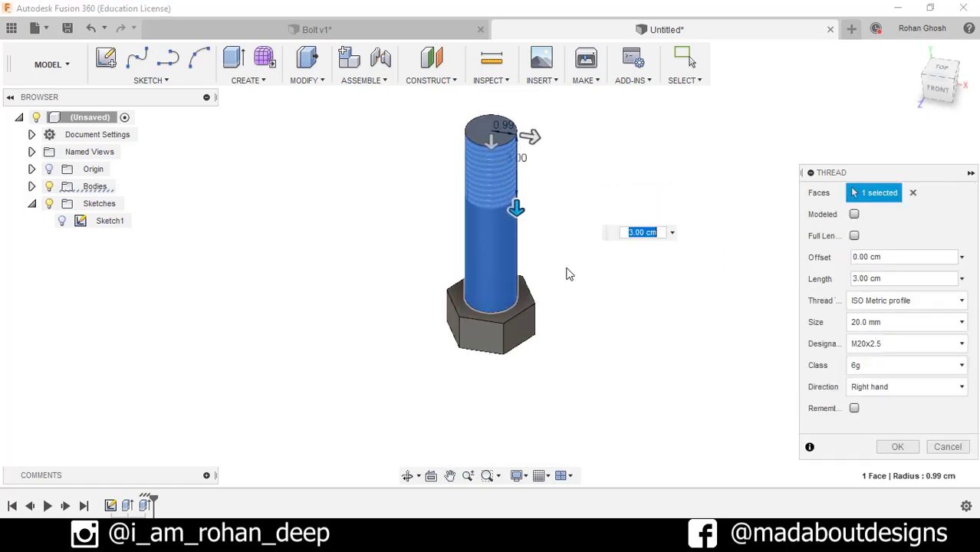
pyautogui.scroll(3, 568, 274)
pyautogui.moveTo(551, 253); pyautogui.dragTo(540, 273, button='middle')
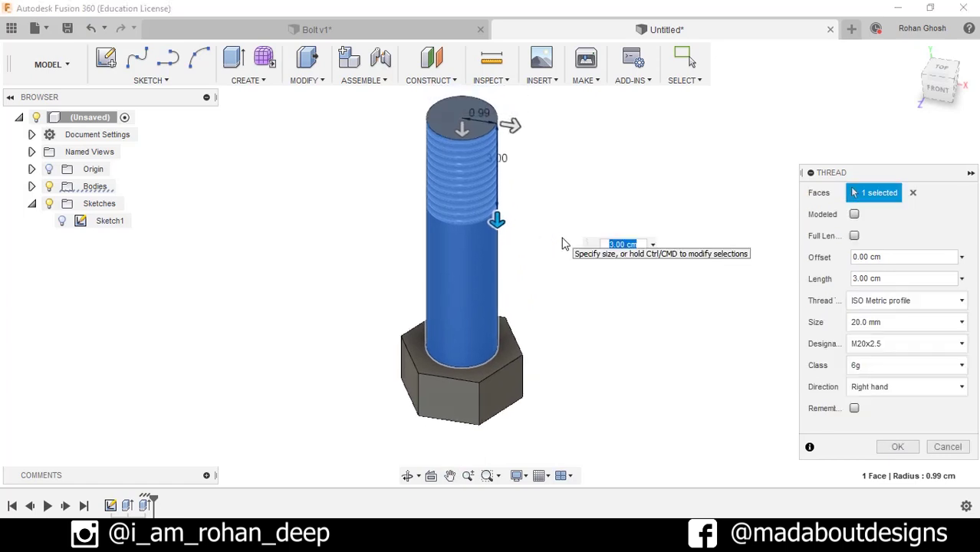
pyautogui.write('6')
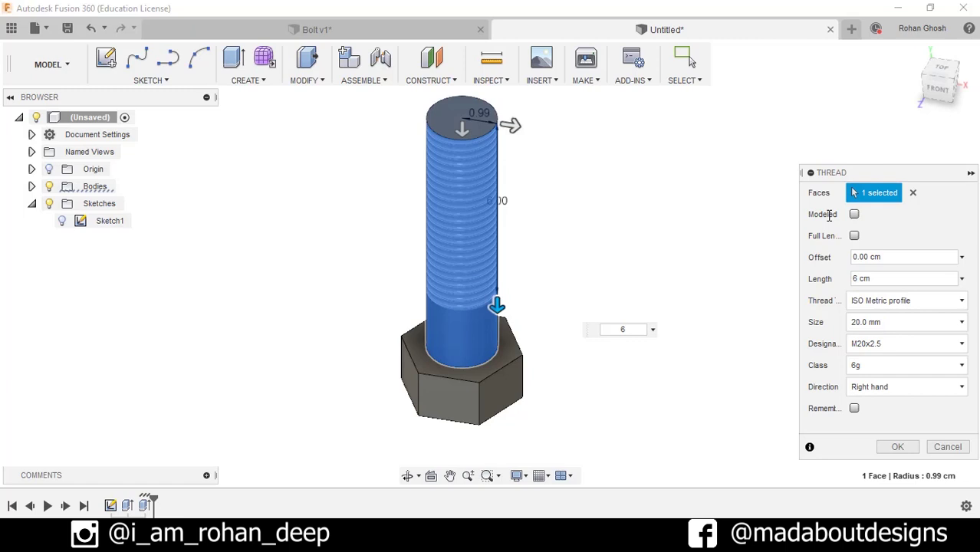
# Step: Make the thread modeled with the M20x2 designation and apply it
pyautogui.click(856, 216)
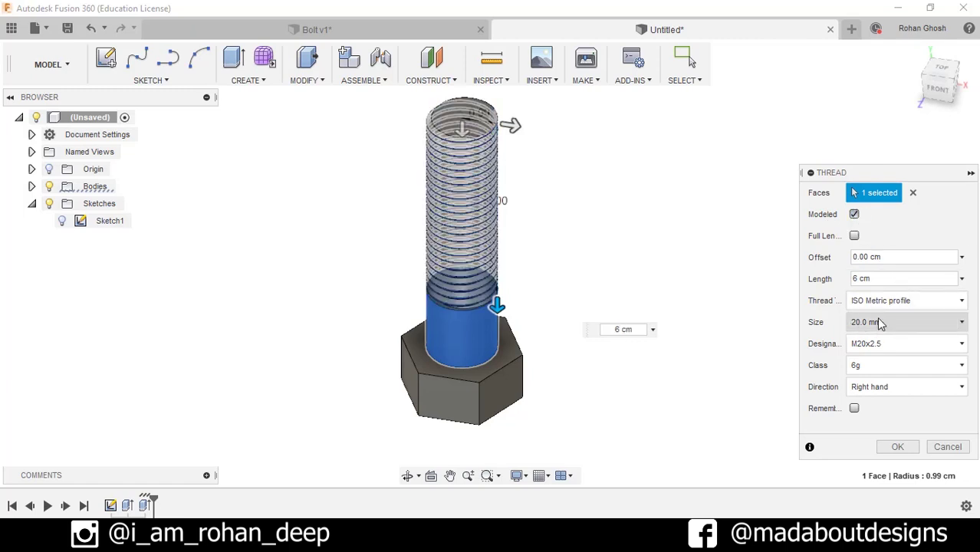
pyautogui.moveTo(660, 248); pyautogui.dragTo(682, 234, button='middle')
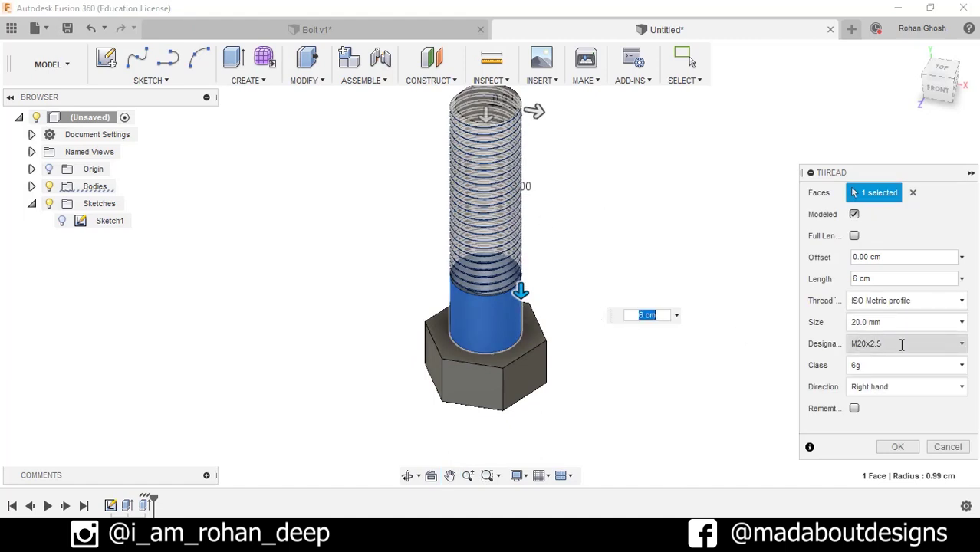
pyautogui.click(902, 344)
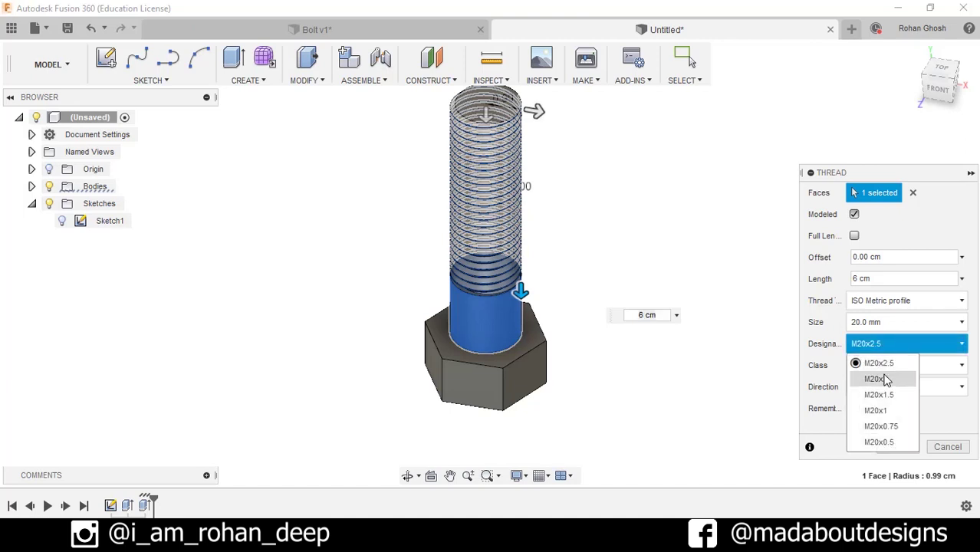
pyautogui.click(886, 378)
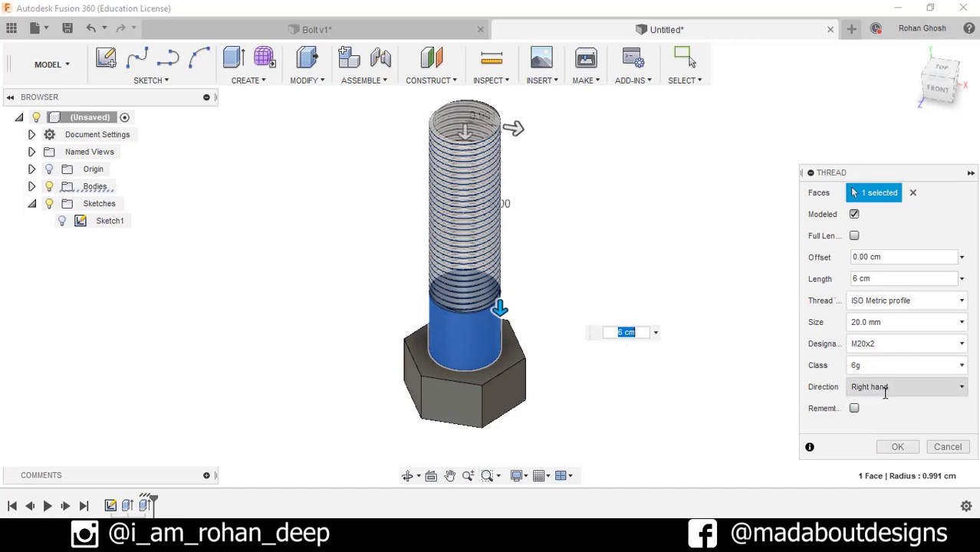
pyautogui.click(894, 446)
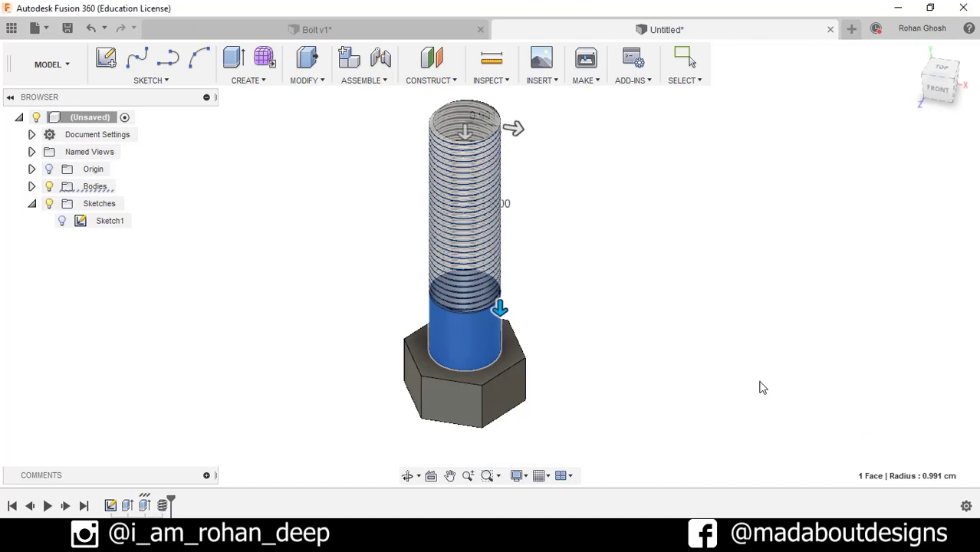
# Step: Start a new sketch on the bolt's front plane
pyautogui.keyDown('shift'); pyautogui.moveTo(624, 384); pyautogui.dragTo(640, 378, button='middle'); pyautogui.keyUp('shift')
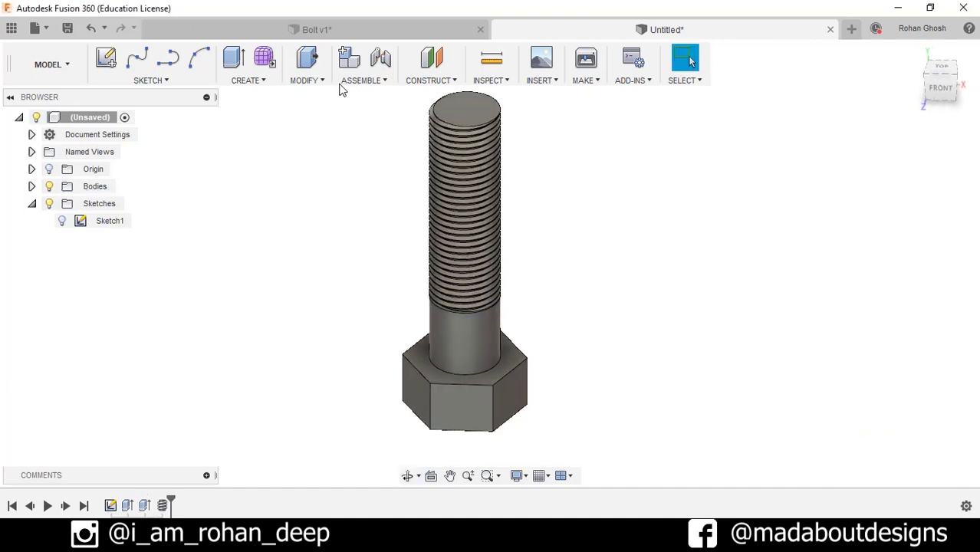
pyautogui.click(108, 59)
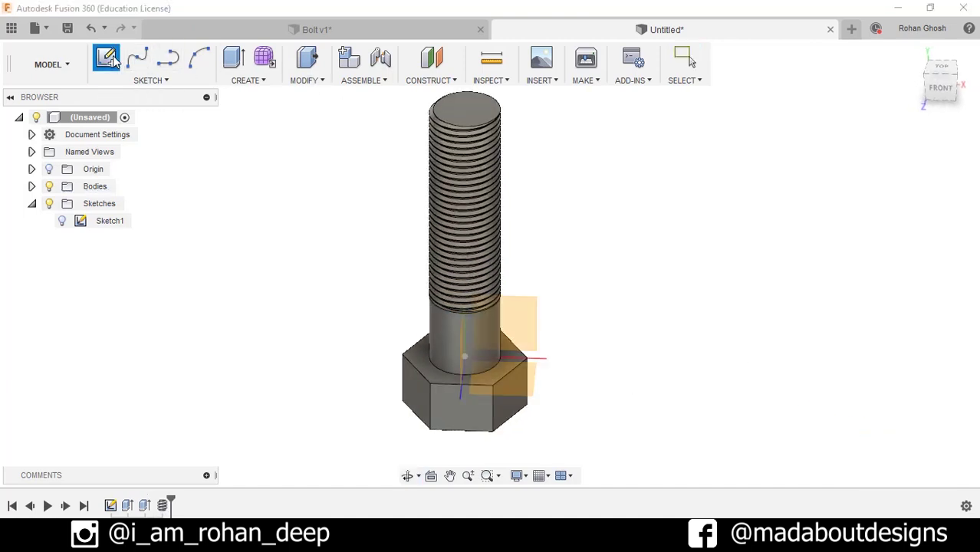
pyautogui.click(526, 335)
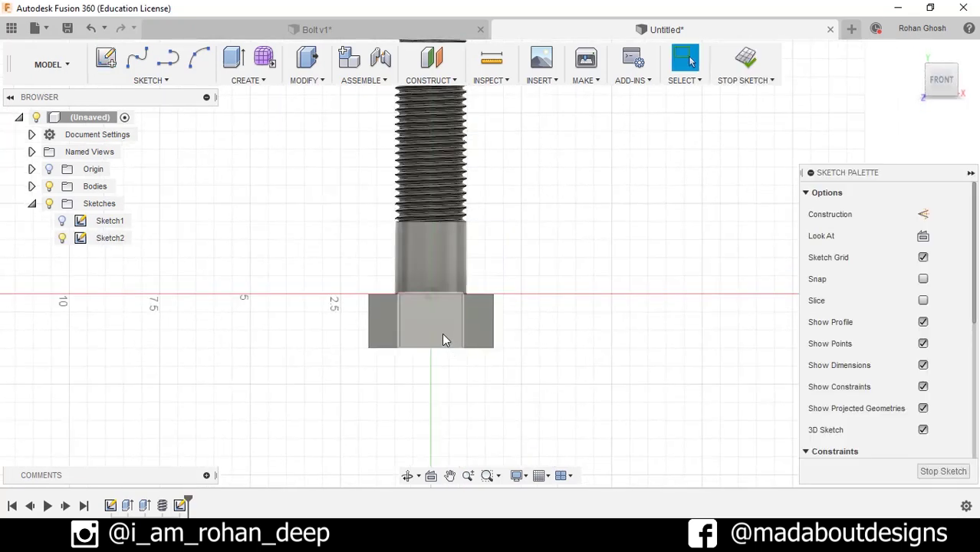
pyautogui.scroll(3, 645, 345)
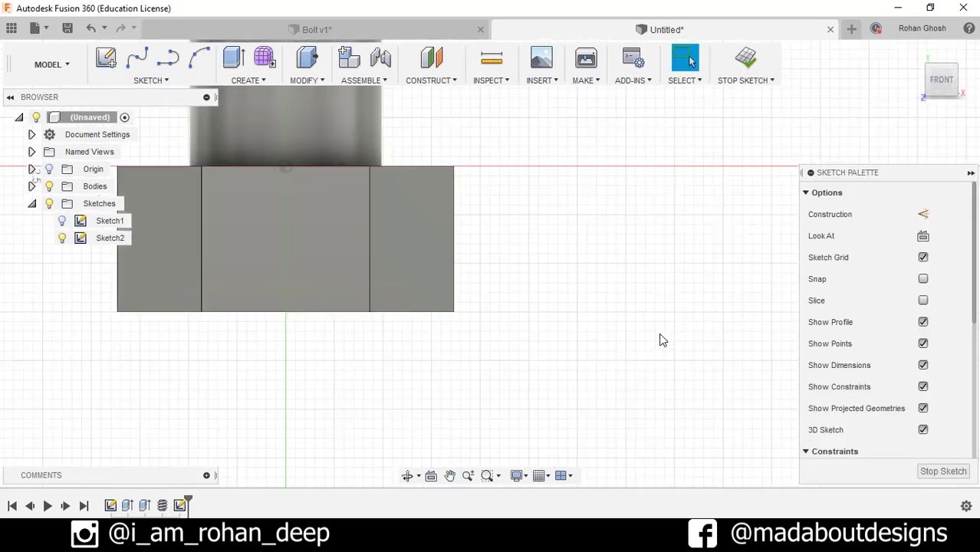
# Step: Draw a line along the head's bottom edge and a diagonal up to the right edge
pyautogui.click(150, 80)
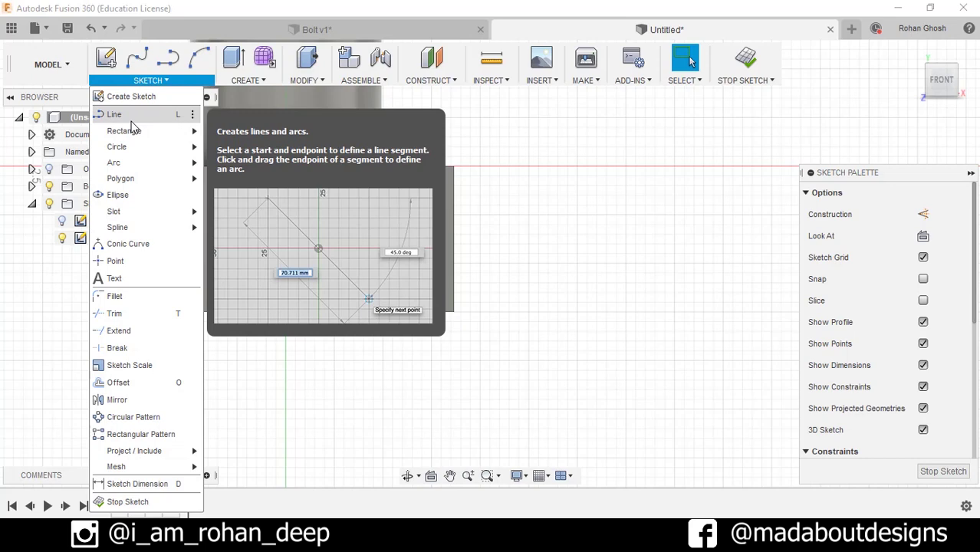
pyautogui.click(130, 120)
pyautogui.click(484, 338)
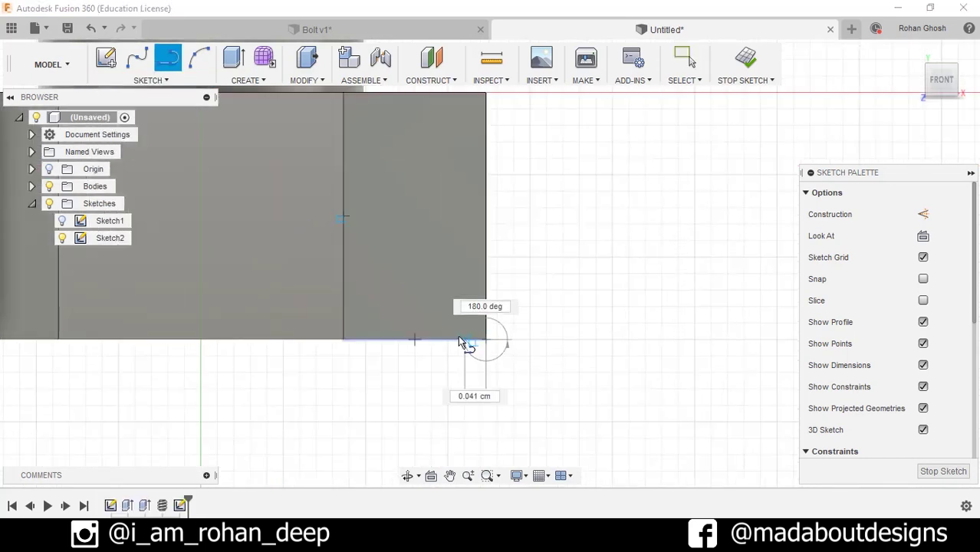
pyautogui.doubleClick(432, 342)
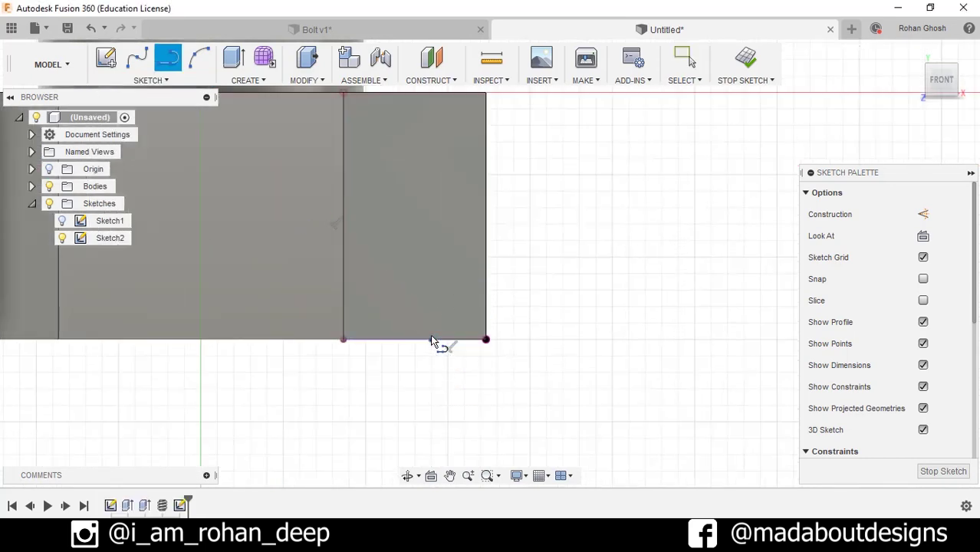
pyautogui.click(434, 338)
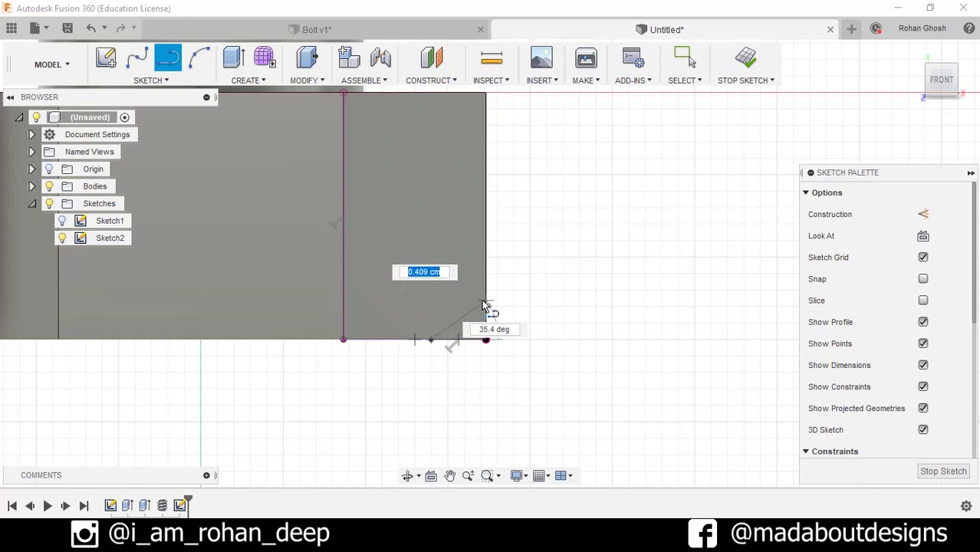
pyautogui.click(485, 301)
pyautogui.scroll(1, 556, 307)
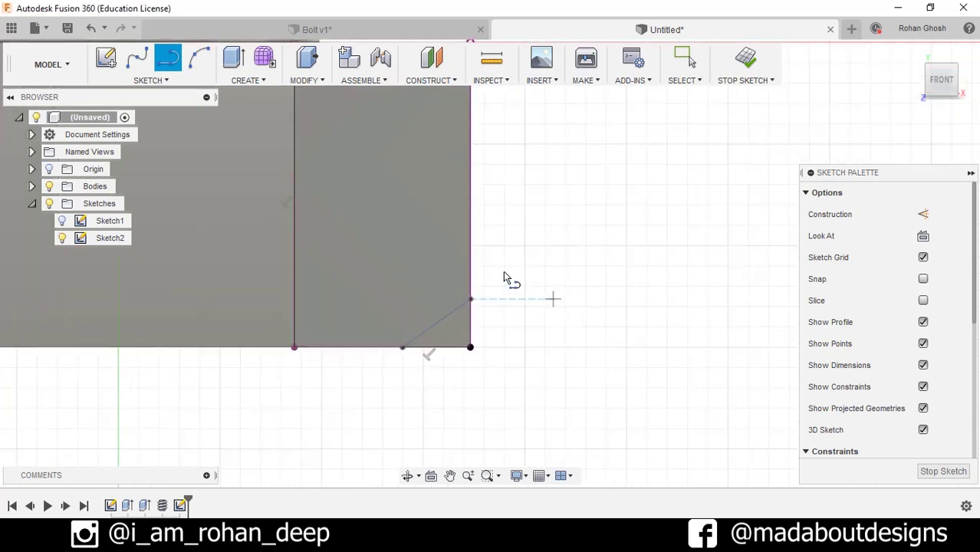
pyautogui.click(161, 80)
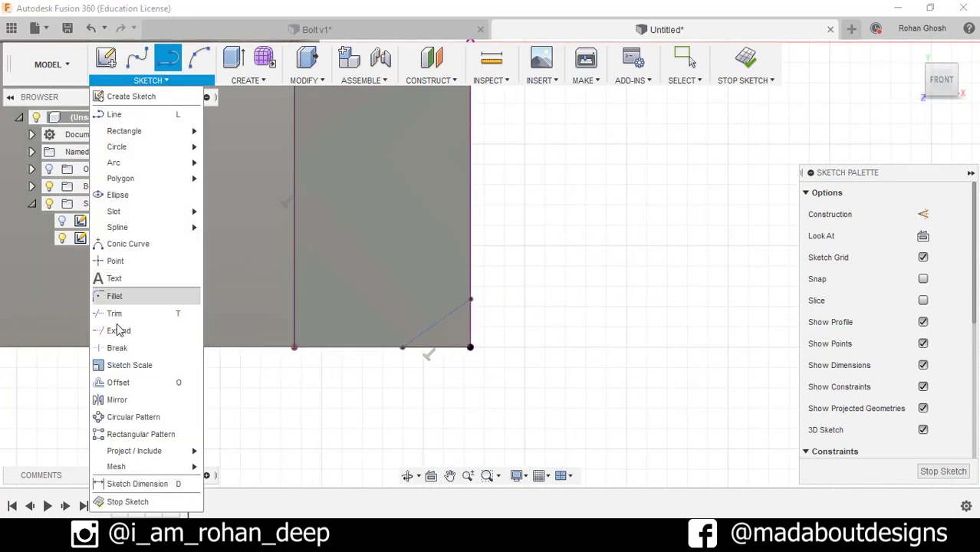
pyautogui.click(134, 484)
# Step: Dimension the triangle's base to 0.25 and the diagonal to 30°, then finish the sketch
pyautogui.scroll(2, 418, 354)
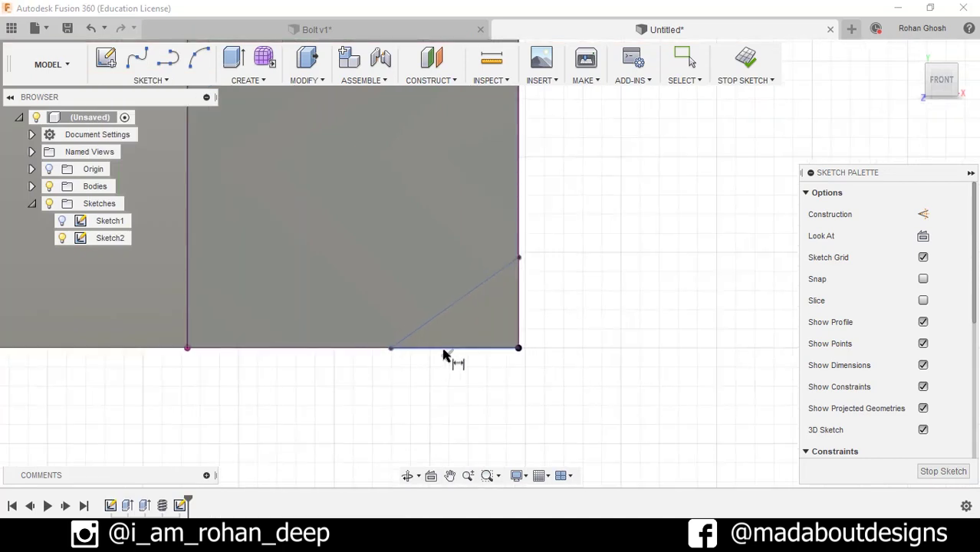
pyautogui.click(448, 349)
pyautogui.click(451, 401)
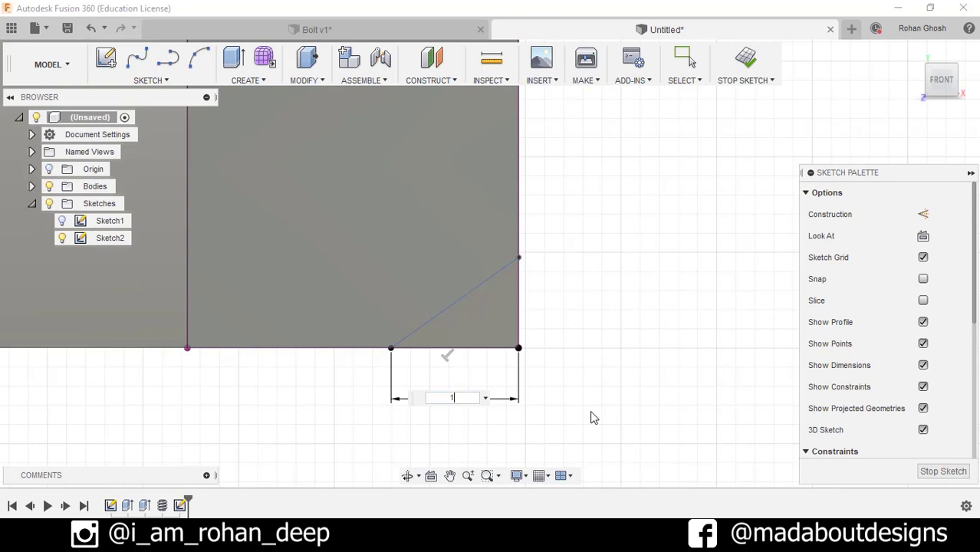
pyautogui.press('Return')
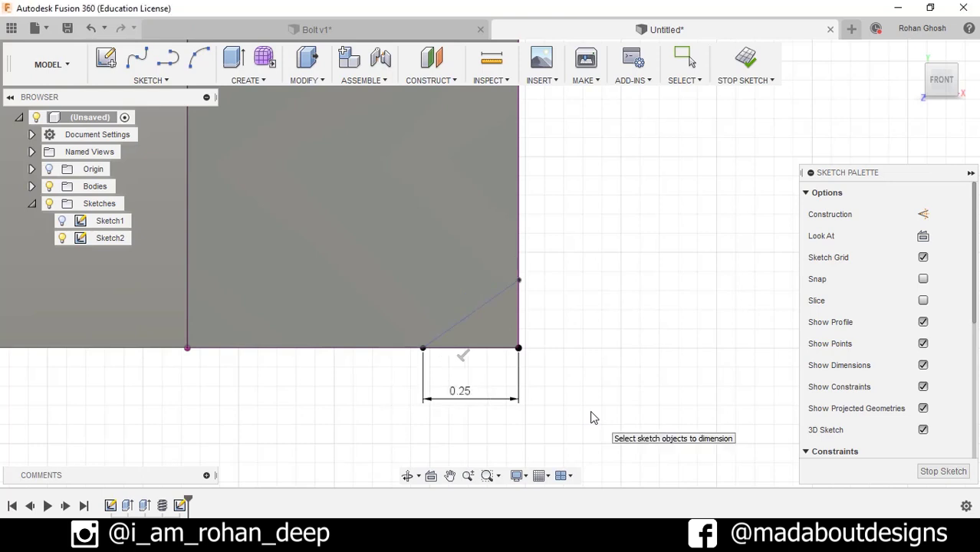
pyautogui.click(472, 321)
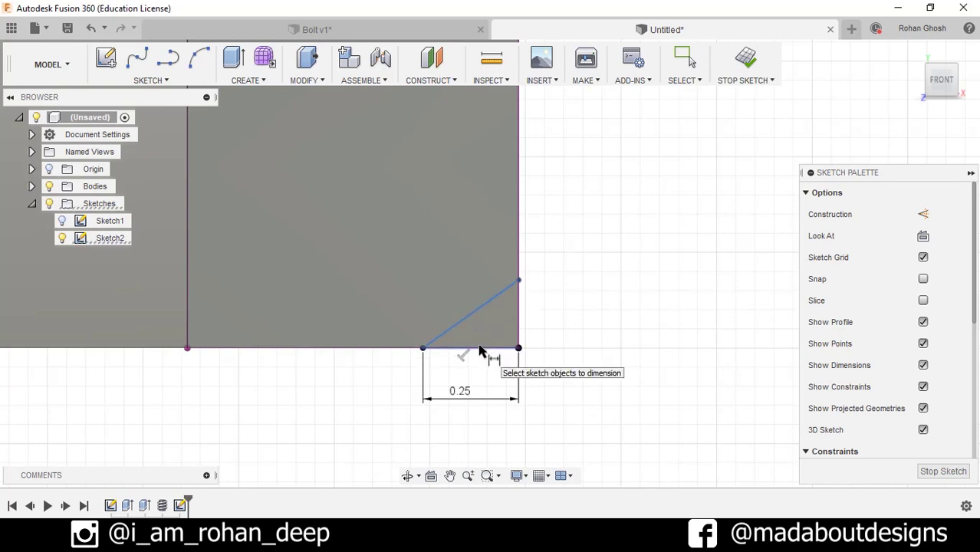
pyautogui.click(482, 348)
pyautogui.click(630, 334)
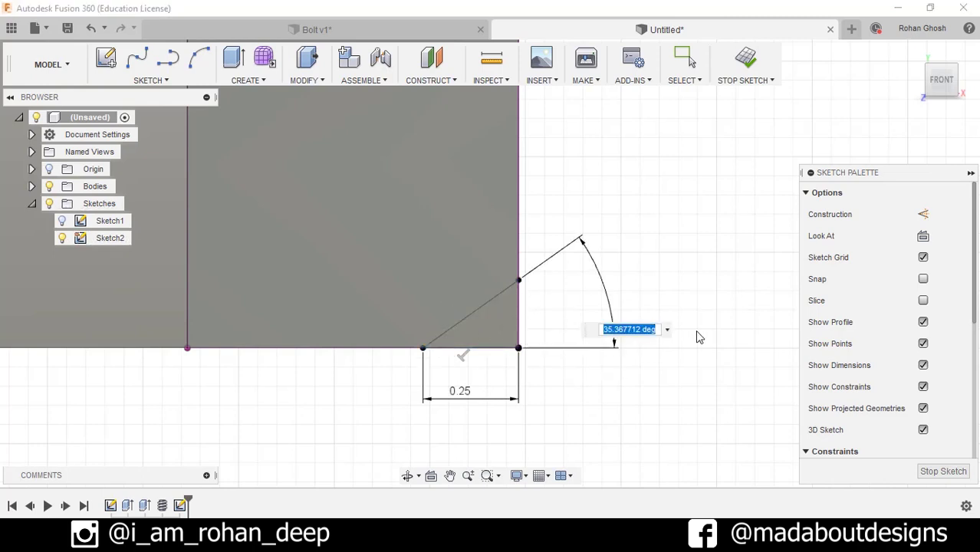
pyautogui.write('30')
pyautogui.press('Return')
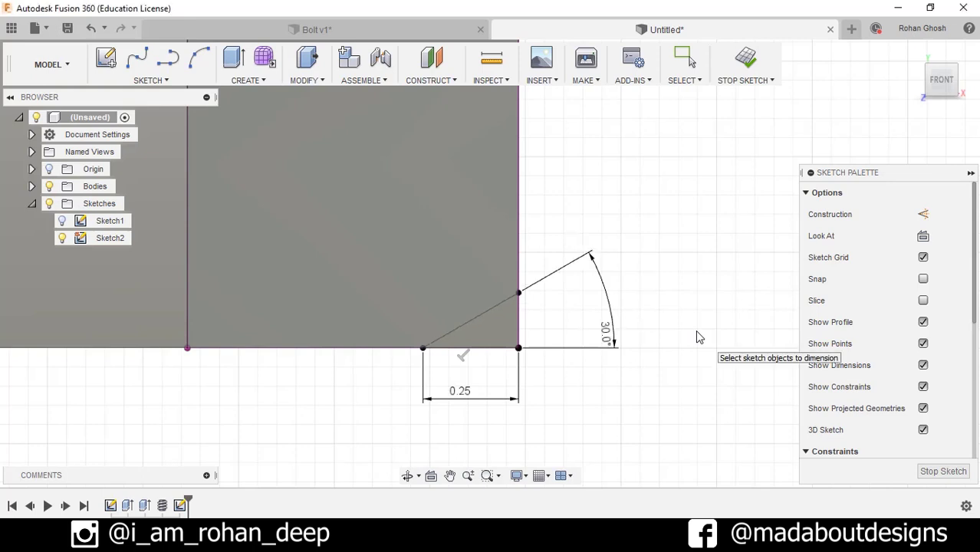
pyautogui.click(747, 60)
pyautogui.moveTo(728, 145)
pyautogui.keyDown('shift'); pyautogui.mouseDown(button='middle')
pyautogui.moveTo(670, 247)
pyautogui.moveTo(641, 270)
pyautogui.mouseUp(button='middle'); pyautogui.keyUp('shift')
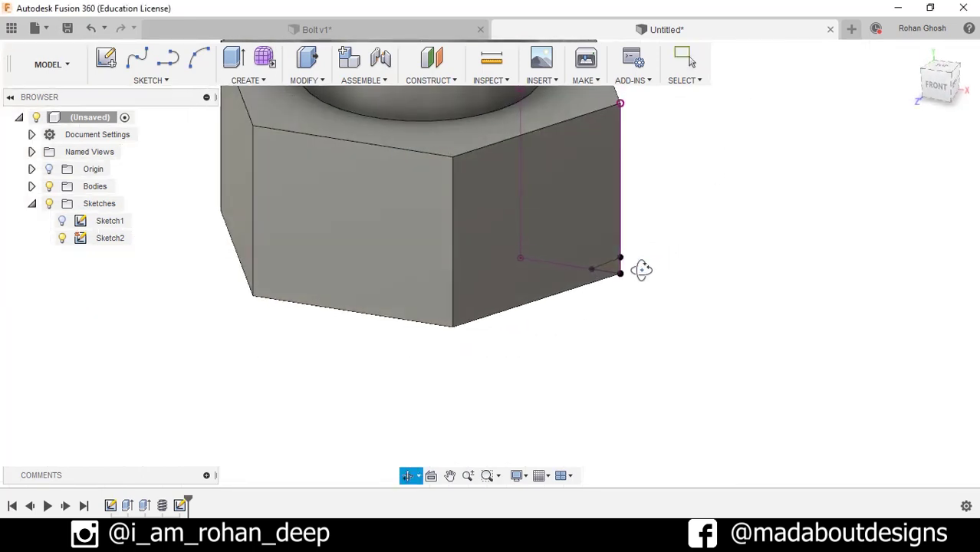
# Step: Revolve the corner triangle 360° about the shaft axis as a cut
pyautogui.click(247, 80)
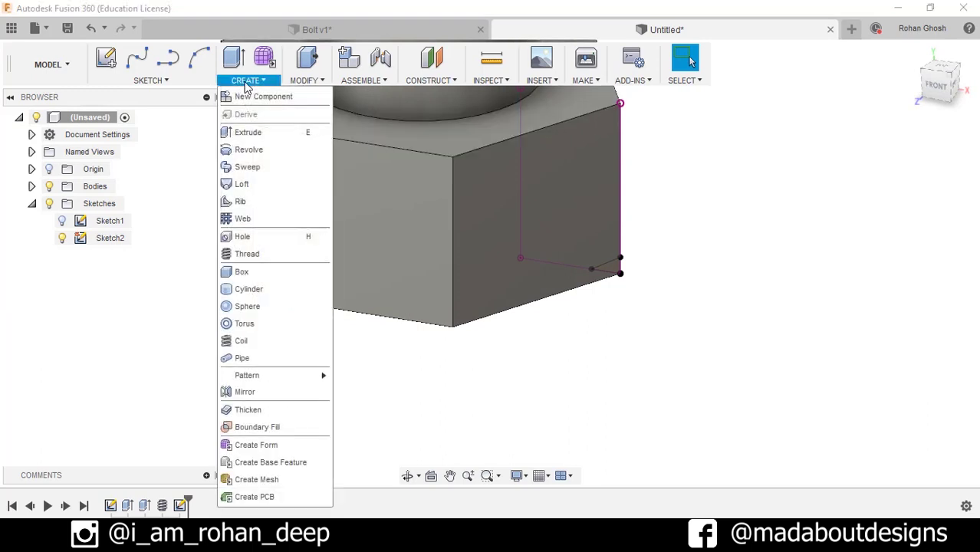
pyautogui.click(249, 150)
pyautogui.scroll(3, 715, 276)
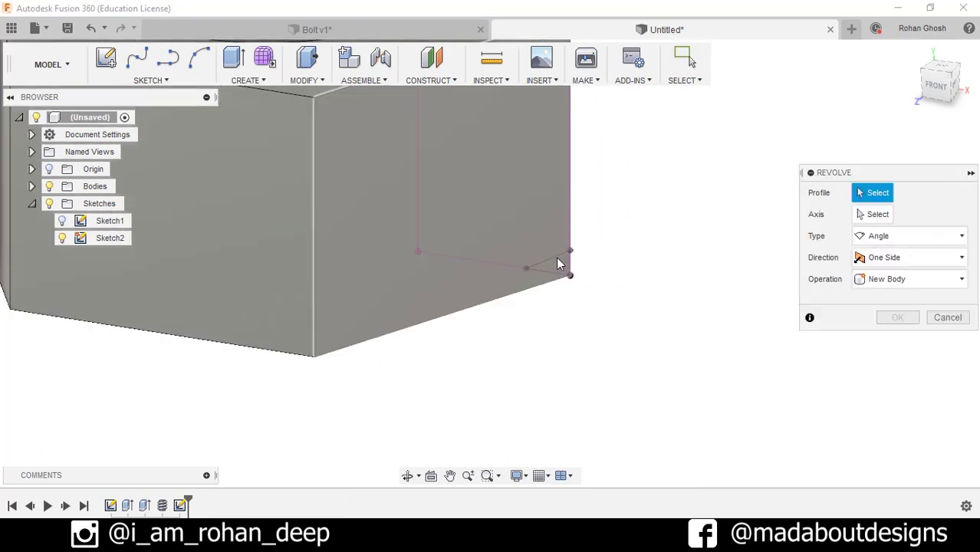
pyautogui.click(554, 266)
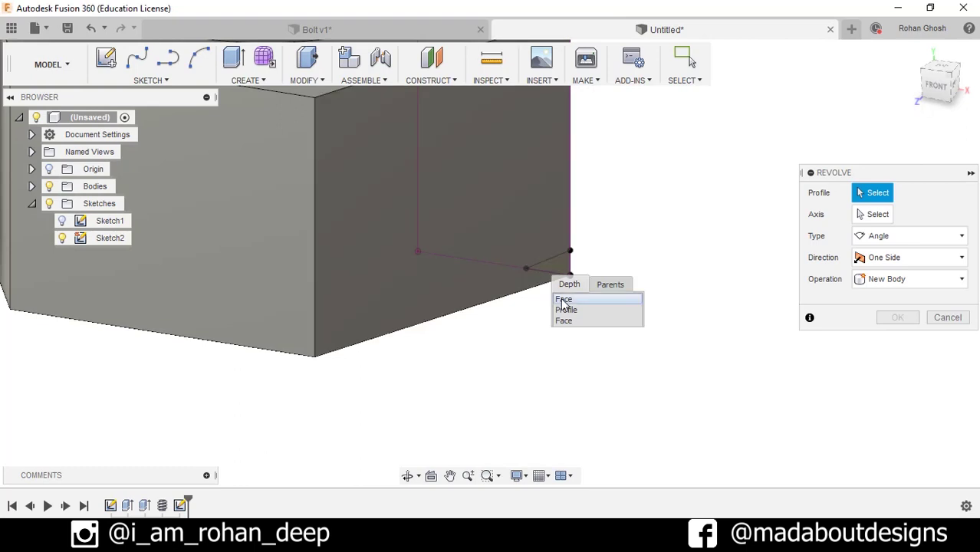
pyautogui.click(565, 310)
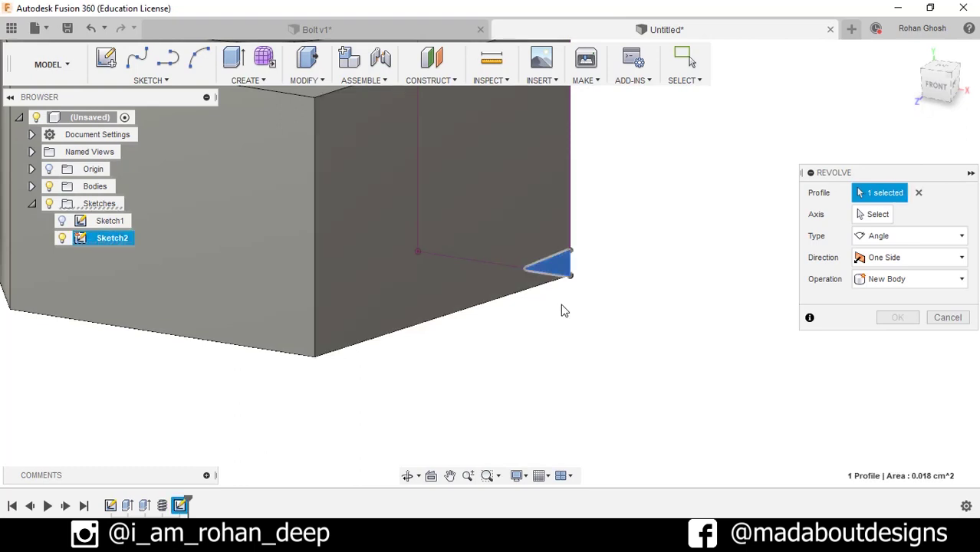
pyautogui.click(878, 214)
pyautogui.scroll(-3, 744, 278)
pyautogui.keyDown('shift'); pyautogui.moveTo(744, 277); pyautogui.dragTo(640, 368, button='middle'); pyautogui.keyUp('shift')
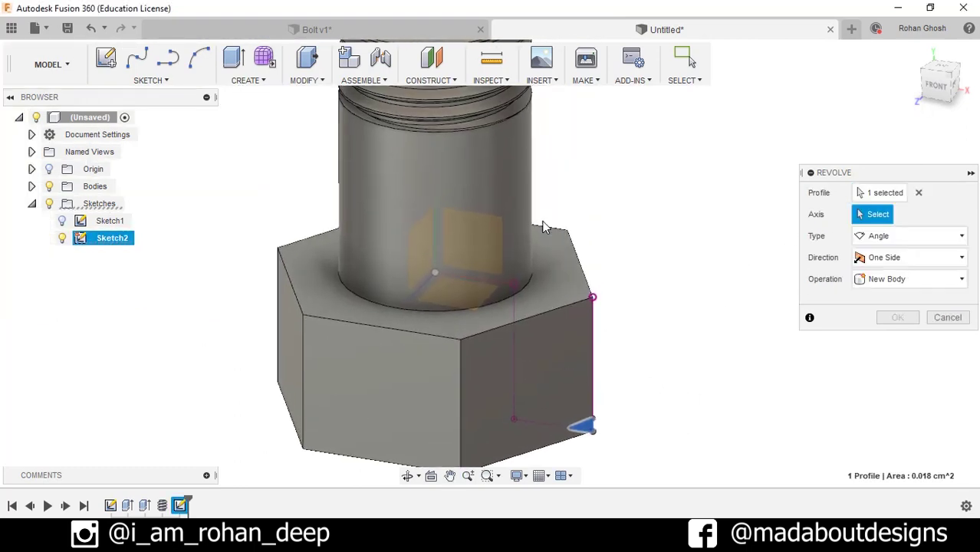
pyautogui.click(518, 185)
pyautogui.scroll(-2, 713, 269)
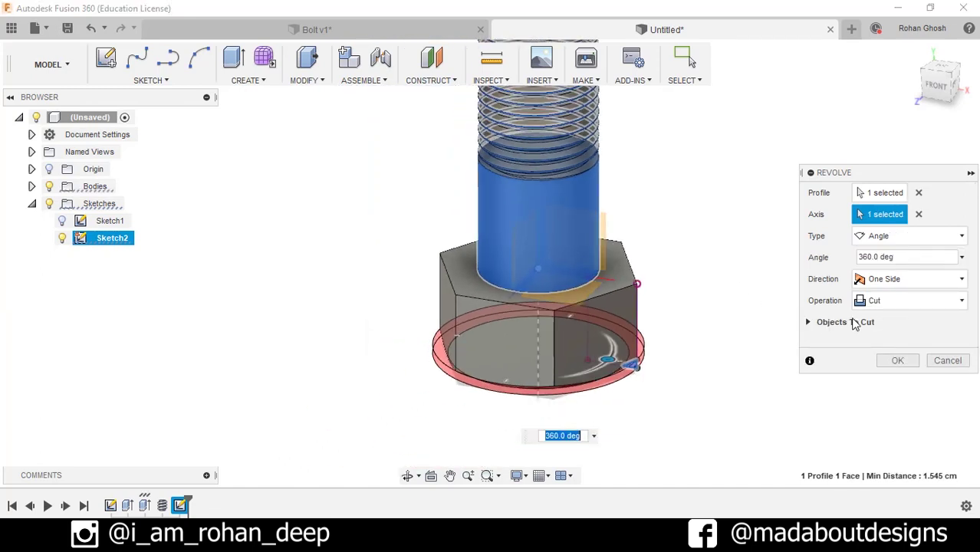
pyautogui.click(894, 306)
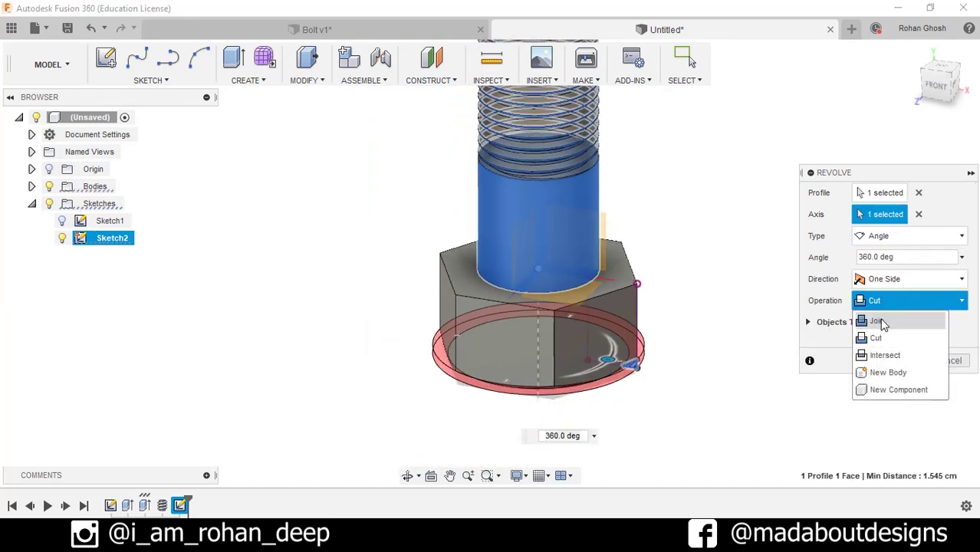
pyautogui.click(876, 338)
pyautogui.click(898, 360)
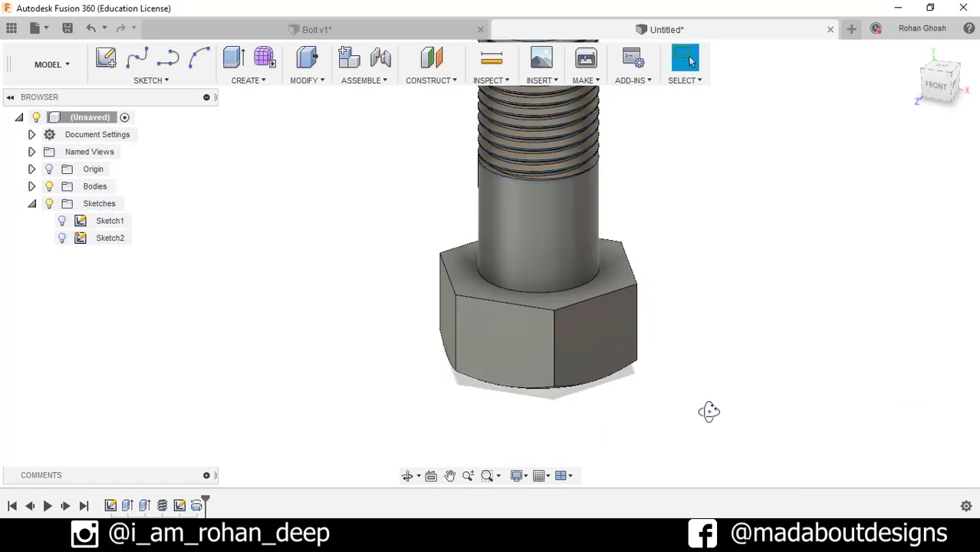
pyautogui.keyDown('shift'); pyautogui.moveTo(708, 412); pyautogui.dragTo(647, 451, button='middle'); pyautogui.keyUp('shift')
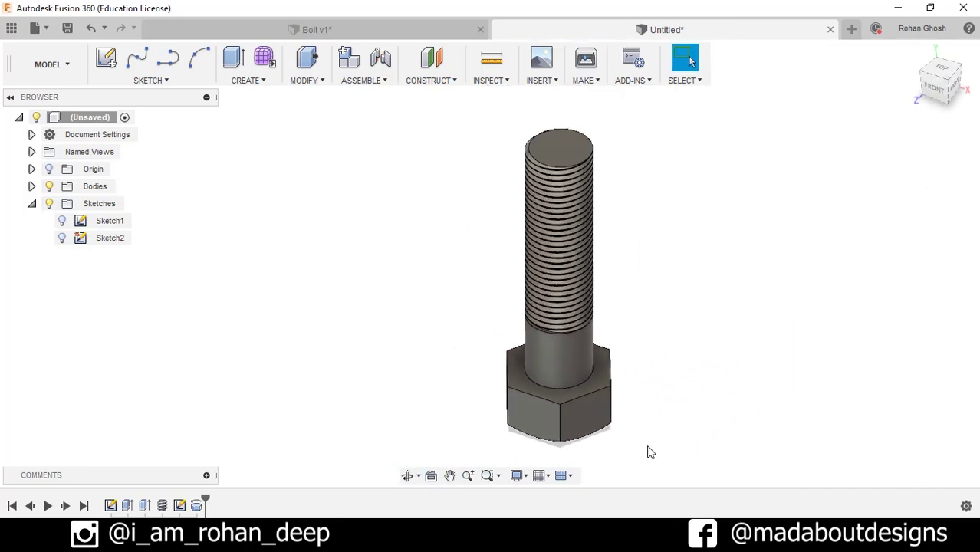